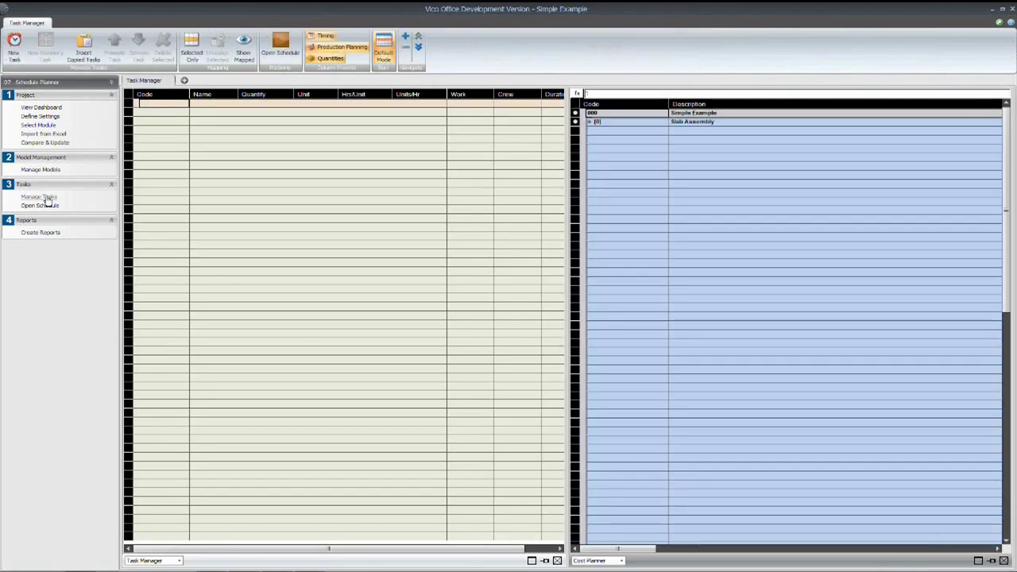
Step: Expand Slab Assembly to list Formwork, Rebar and Concrete, briefly previewing Formwork's sub-components
{"action": "left_click", "coordinate": [589, 123]}
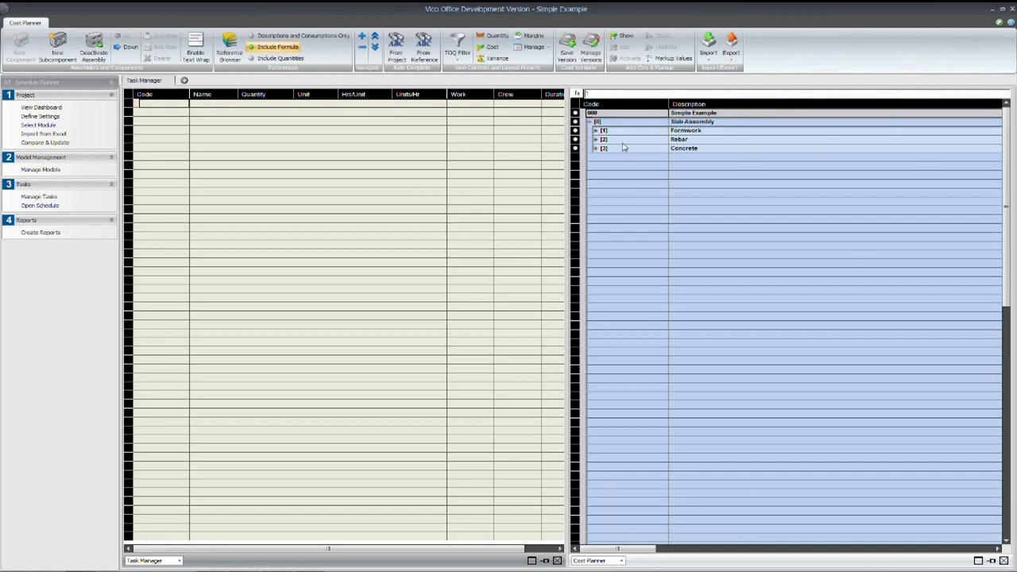
{"action": "left_click", "coordinate": [595, 130]}
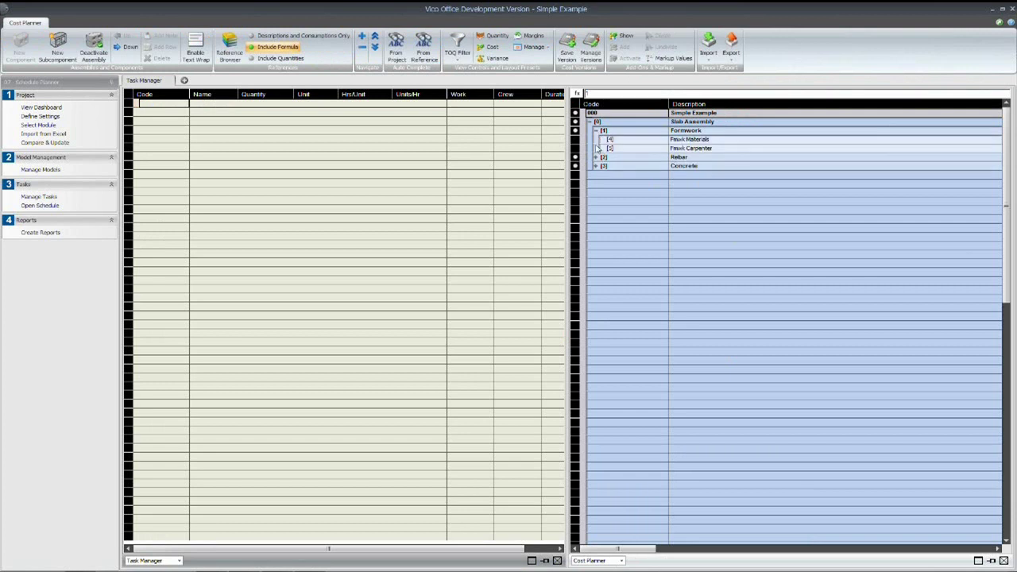
{"action": "left_click", "coordinate": [595, 130]}
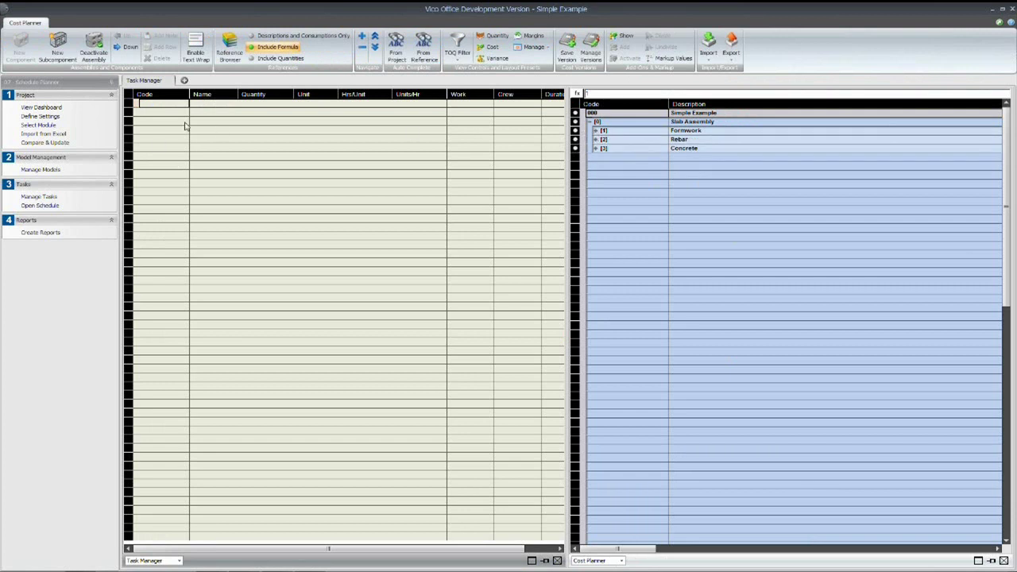
Step: Create tasks 0001 Formwork, 0002 Rebar and 0003 Concrete in the Task Manager
{"action": "left_click", "coordinate": [156, 102]}
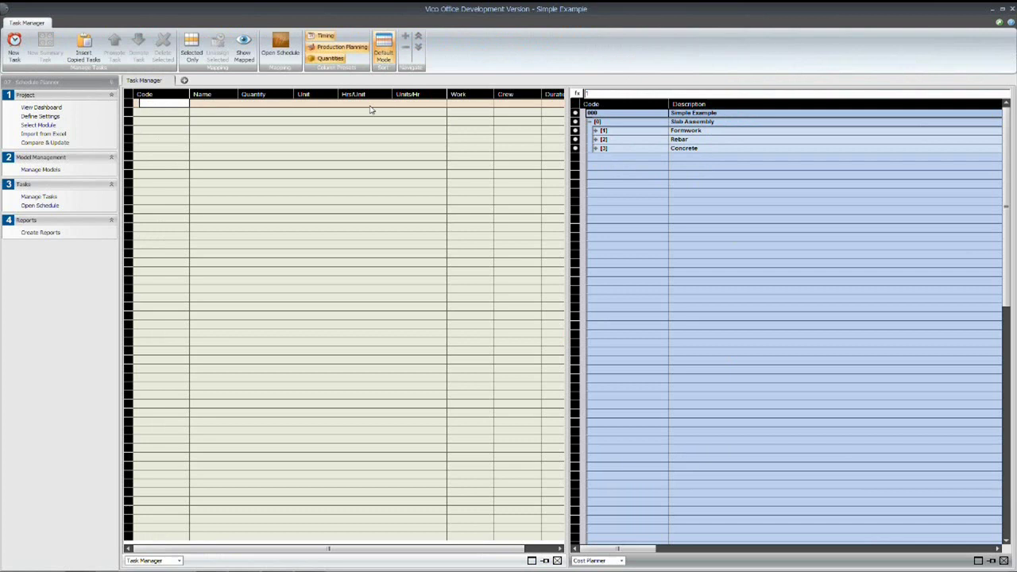
{"action": "left_click", "coordinate": [13, 48]}
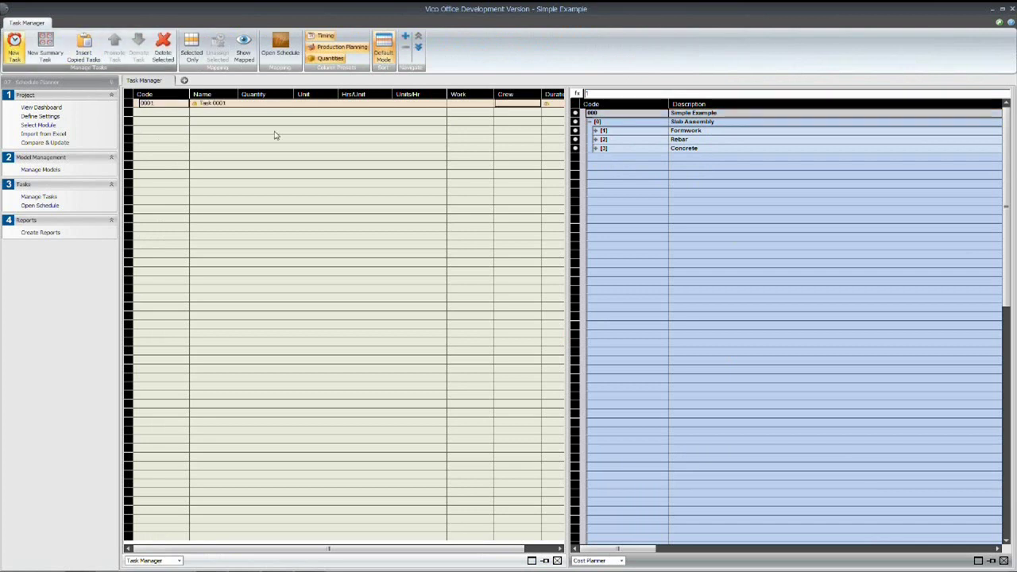
{"action": "left_click", "coordinate": [237, 104]}
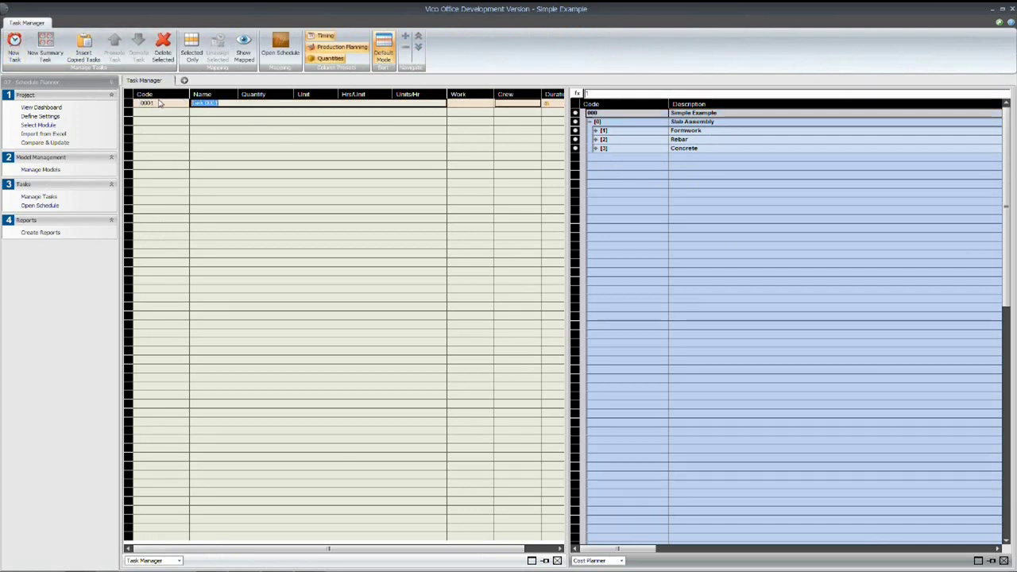
{"action": "type", "text": "Formwork"}
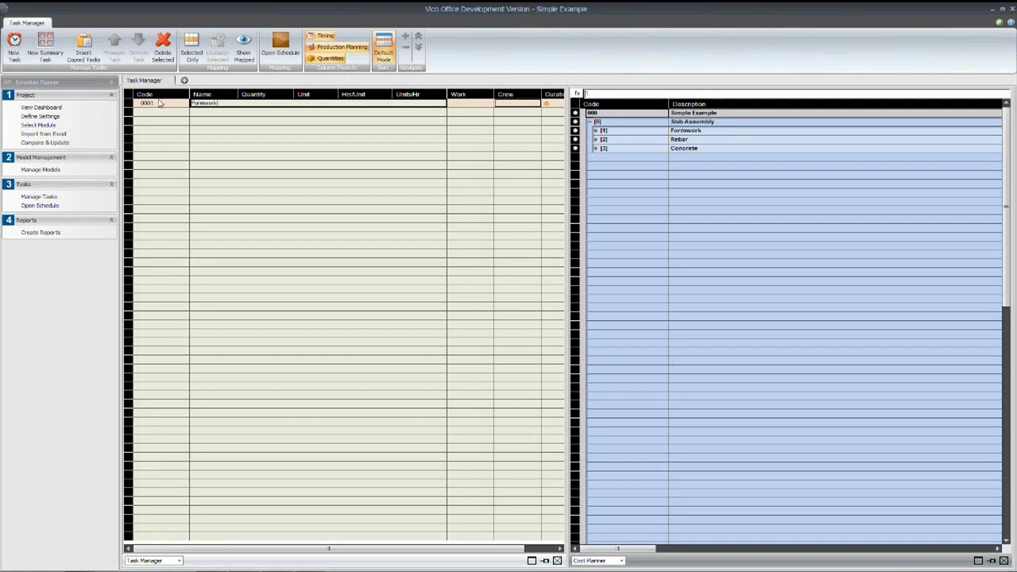
{"action": "key", "text": "Return"}
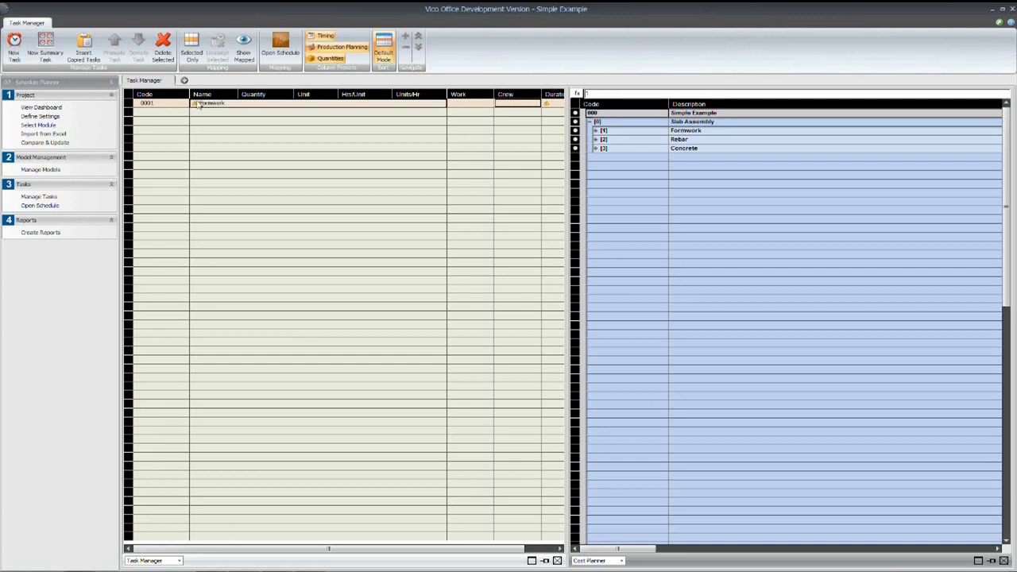
{"action": "left_click", "coordinate": [13, 48]}
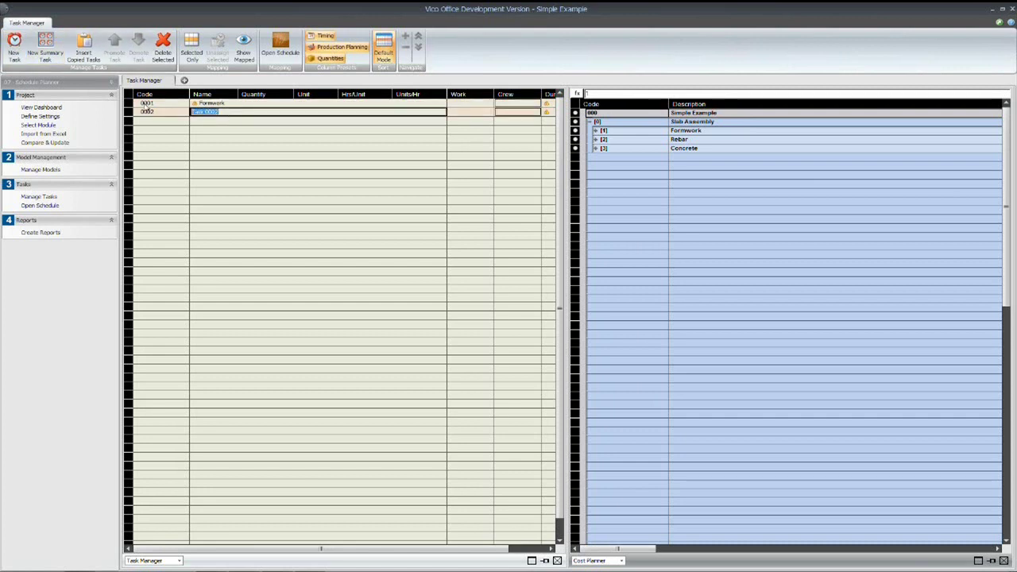
{"action": "type", "text": "Rebar"}
{"action": "key", "text": "Return"}
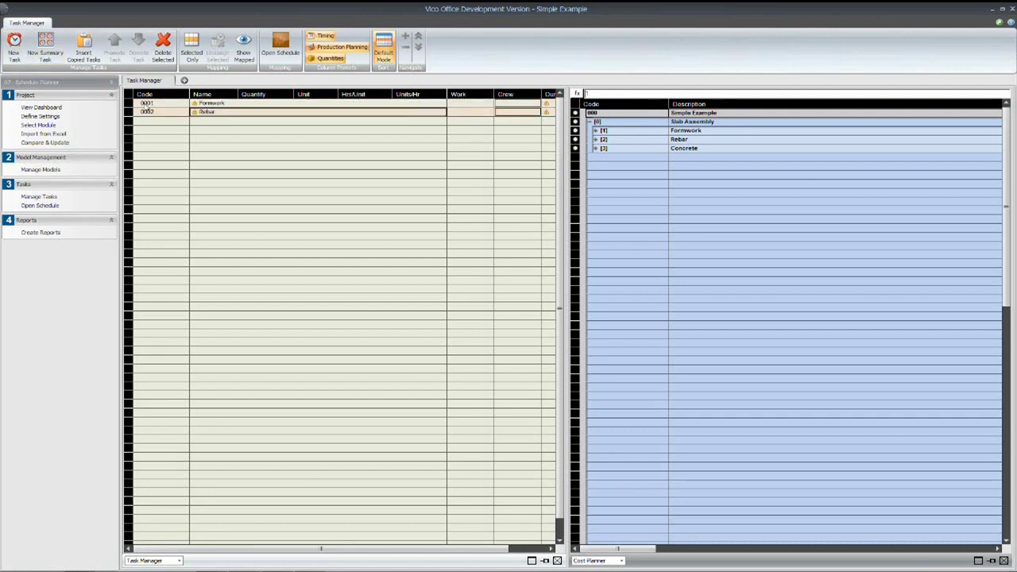
{"action": "left_click", "coordinate": [19, 53]}
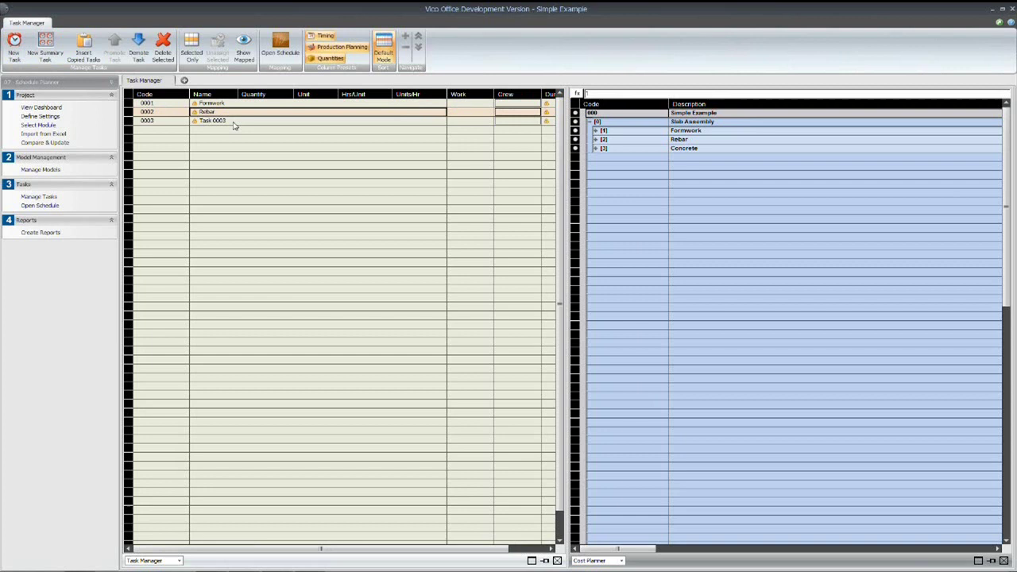
{"action": "type", "text": "Co"}
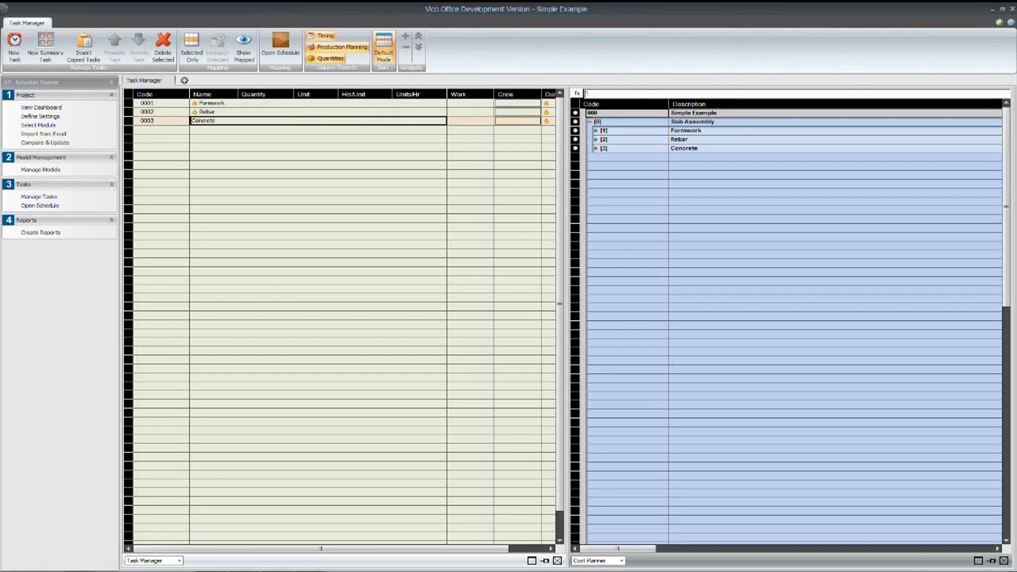
{"action": "type", "text": "ncrete"}
{"action": "key", "text": "Return"}
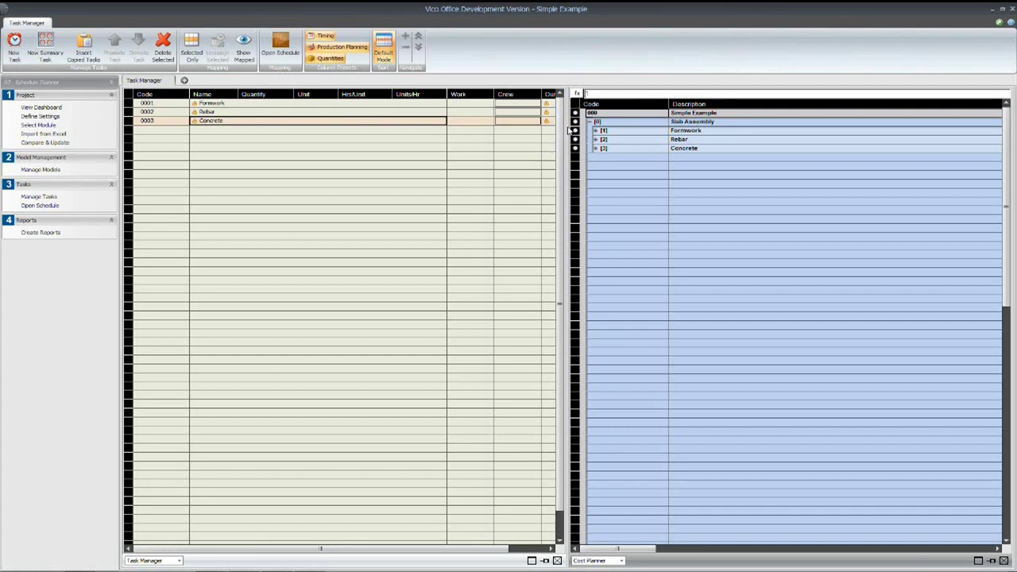
Step: Assign the Formwork, Rebar and Concrete assemblies to tasks 0001, 0002 and 0003 respectively
{"action": "left_click", "coordinate": [576, 134]}
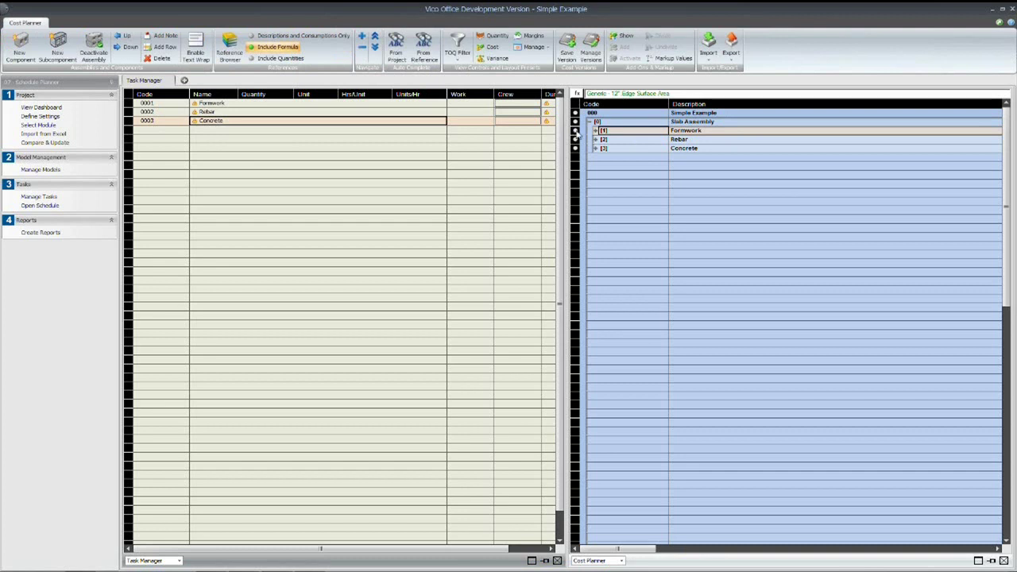
{"action": "left_click_drag", "start_coordinate": [575, 135], "coordinate": [229, 106]}
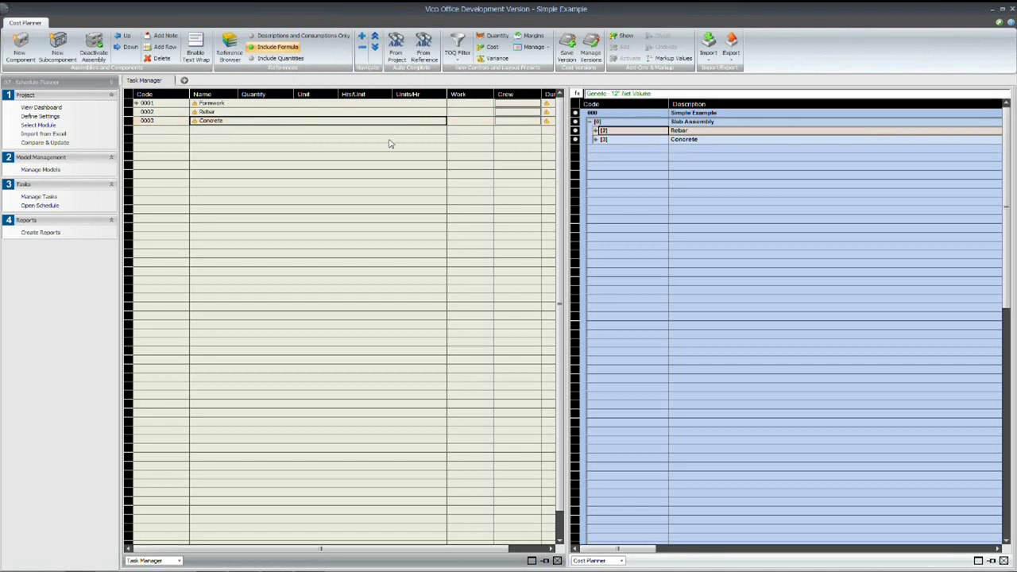
{"action": "left_click_drag", "start_coordinate": [574, 132], "coordinate": [237, 117]}
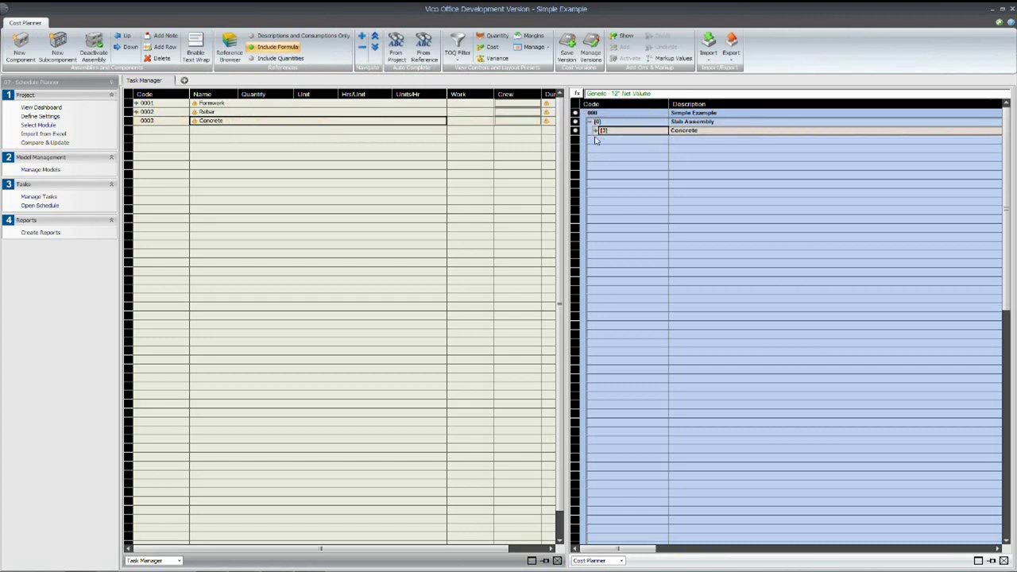
{"action": "left_click_drag", "start_coordinate": [576, 132], "coordinate": [241, 125]}
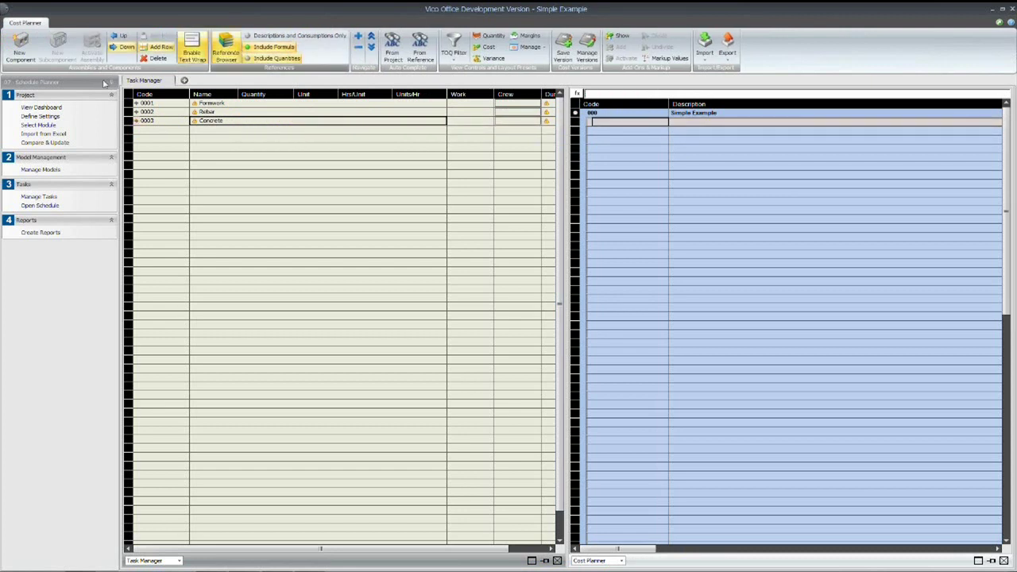
Step: Expand the three tasks and their assemblies to show material and labour rows
{"action": "left_click", "coordinate": [136, 104]}
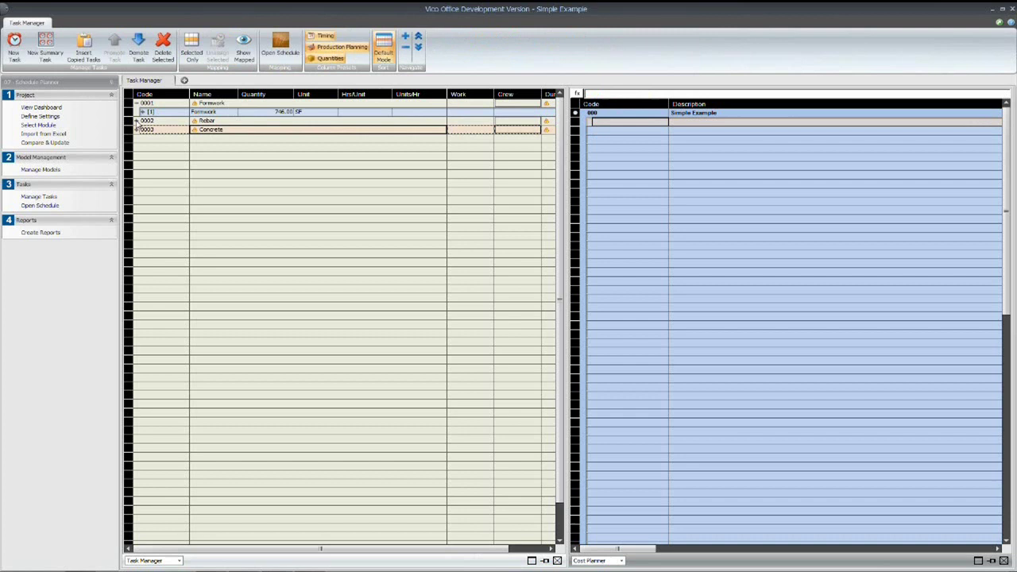
{"action": "left_click", "coordinate": [137, 121]}
{"action": "left_click", "coordinate": [137, 138]}
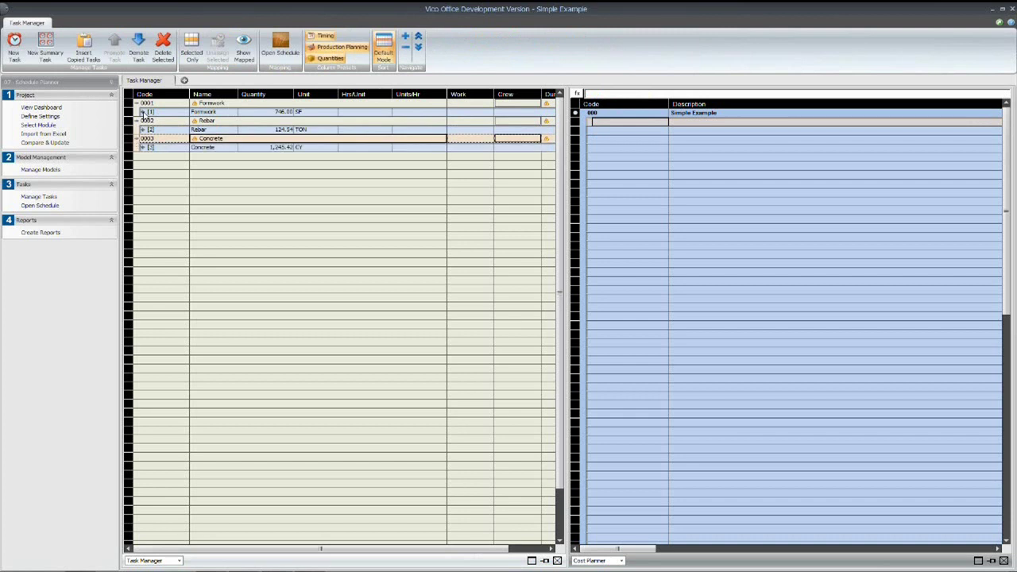
{"action": "left_click", "coordinate": [143, 112]}
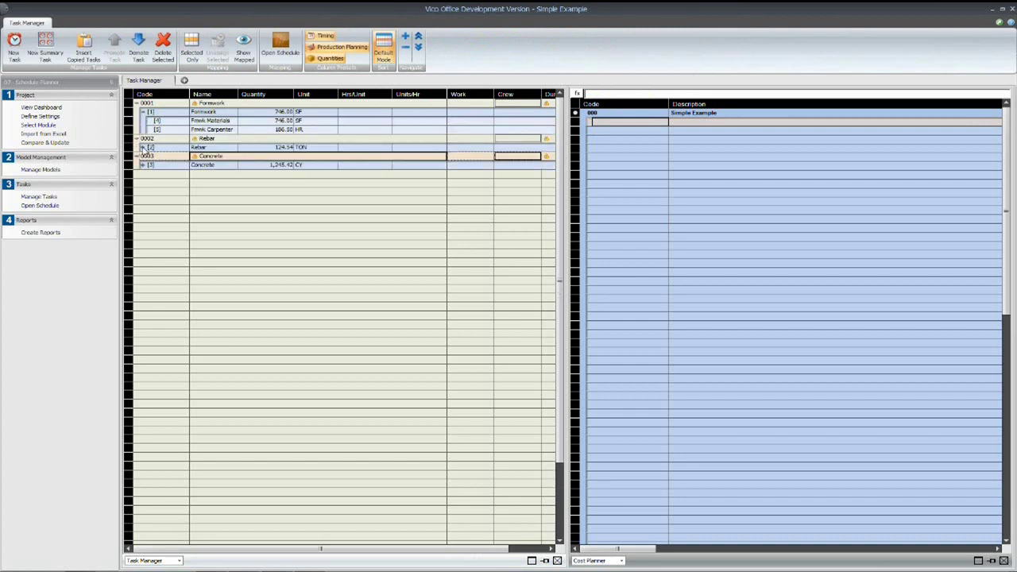
{"action": "left_click", "coordinate": [144, 148]}
{"action": "left_click", "coordinate": [143, 183]}
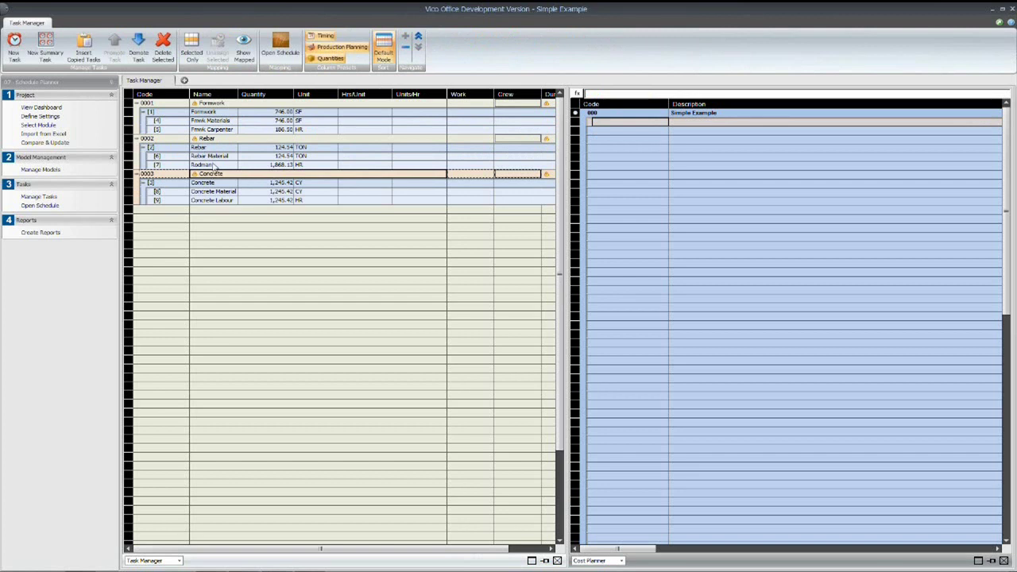
Step: Set 1.00 Hrs/Unit for Fmwk Carpenter, Rodman and Concrete Labour, giving 186.50, 1,868.13 and 1,245.42 hours
{"action": "left_click", "coordinate": [364, 129]}
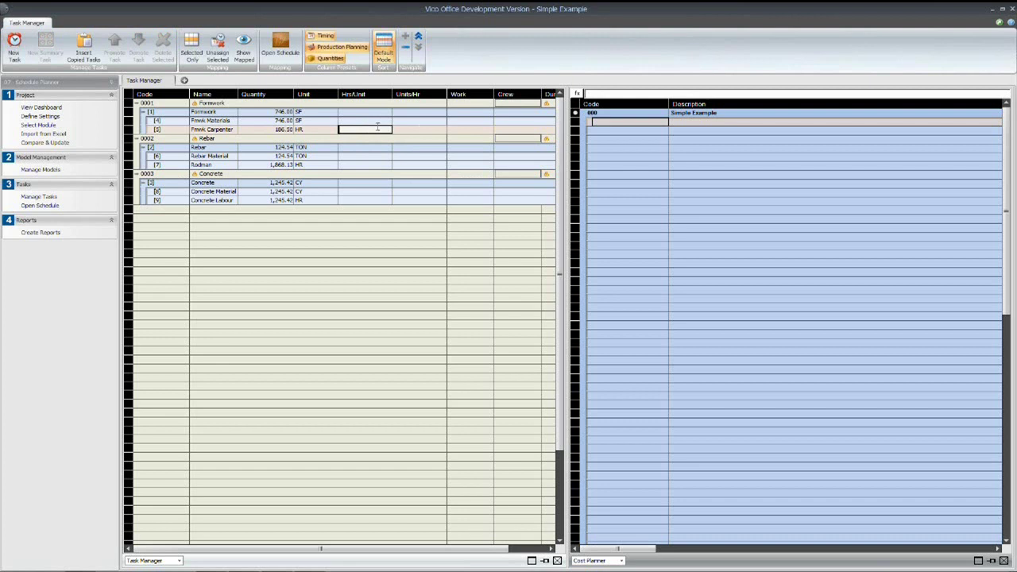
{"action": "type", "text": "1"}
{"action": "key", "text": "Return"}
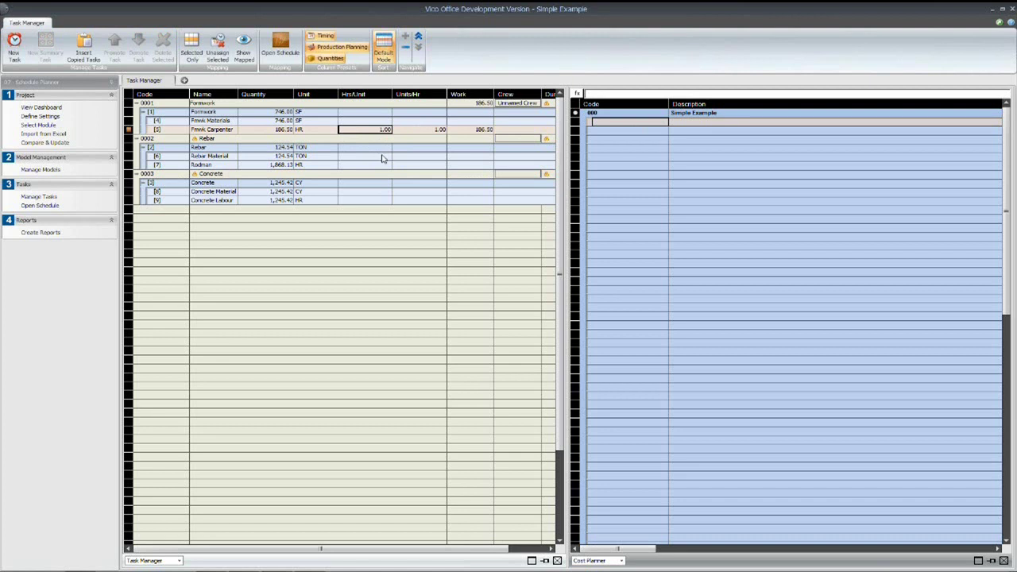
{"action": "left_click", "coordinate": [380, 164]}
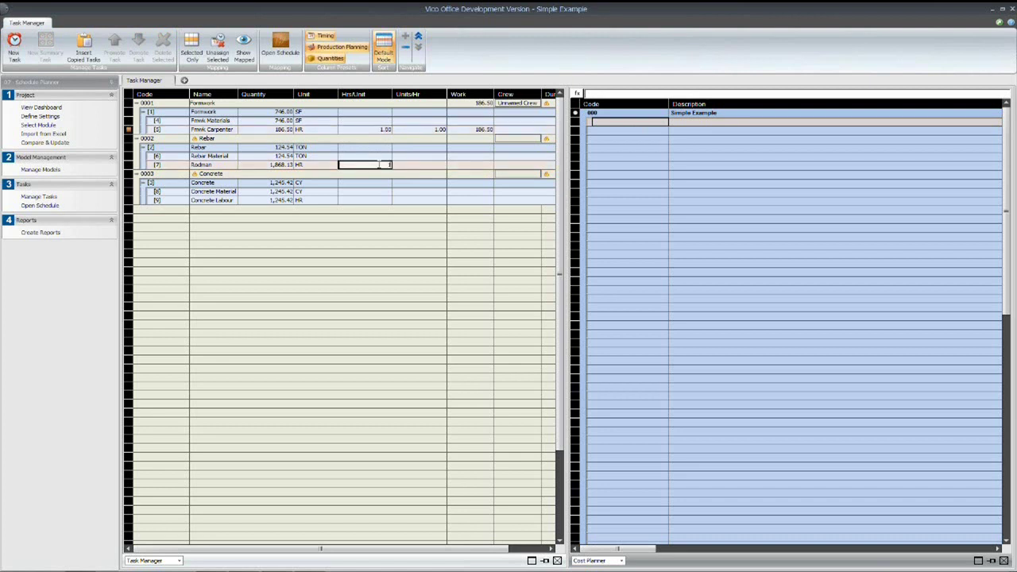
{"action": "key", "text": "Return"}
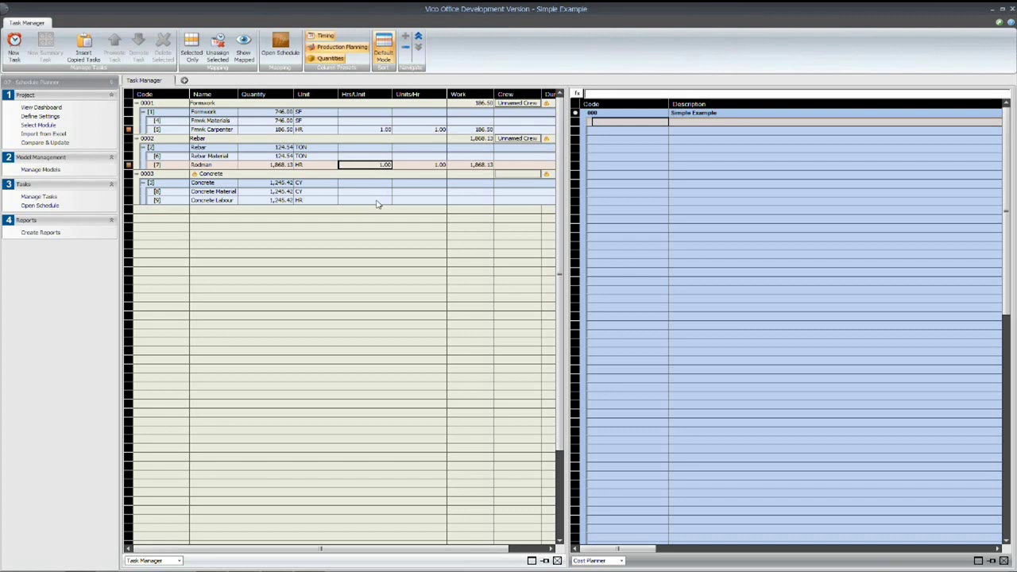
{"action": "left_click", "coordinate": [378, 200]}
{"action": "key", "text": "Return"}
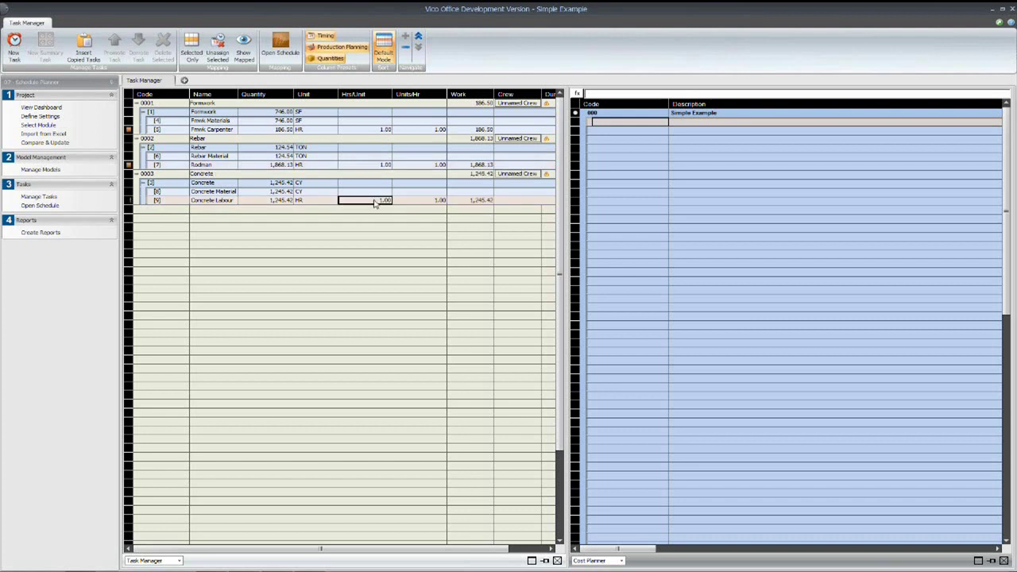
{"action": "left_click", "coordinate": [298, 246]}
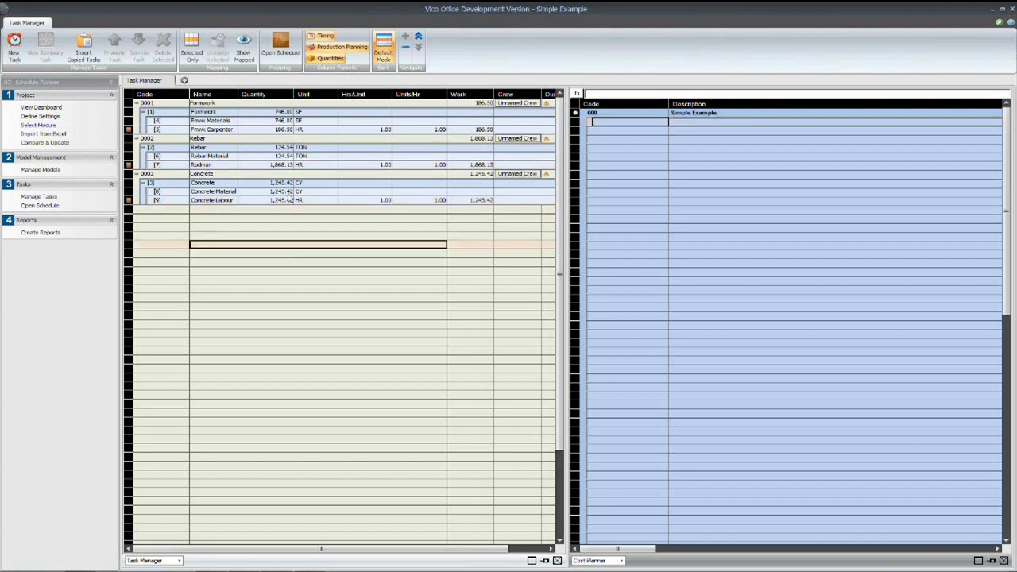
Step: Switch to the 06 - LBS Manager module and open Define Locations
{"action": "left_click", "coordinate": [47, 83]}
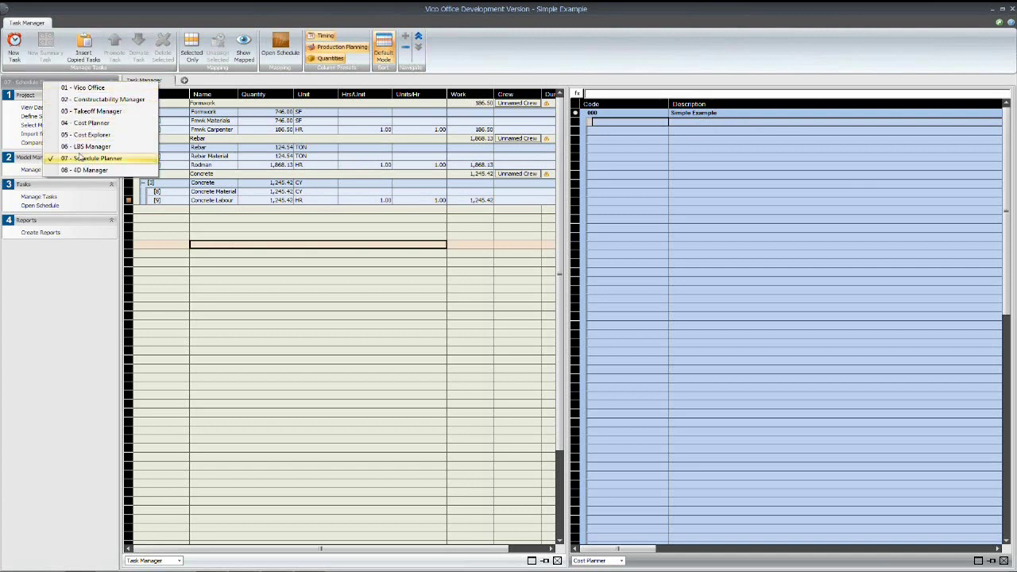
{"action": "left_click", "coordinate": [92, 148]}
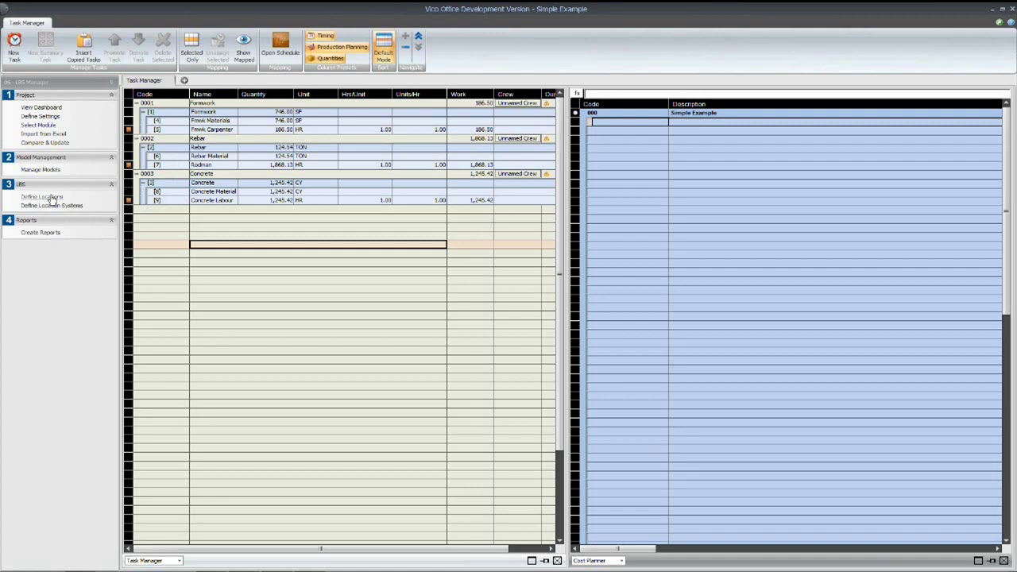
{"action": "left_click", "coordinate": [50, 198]}
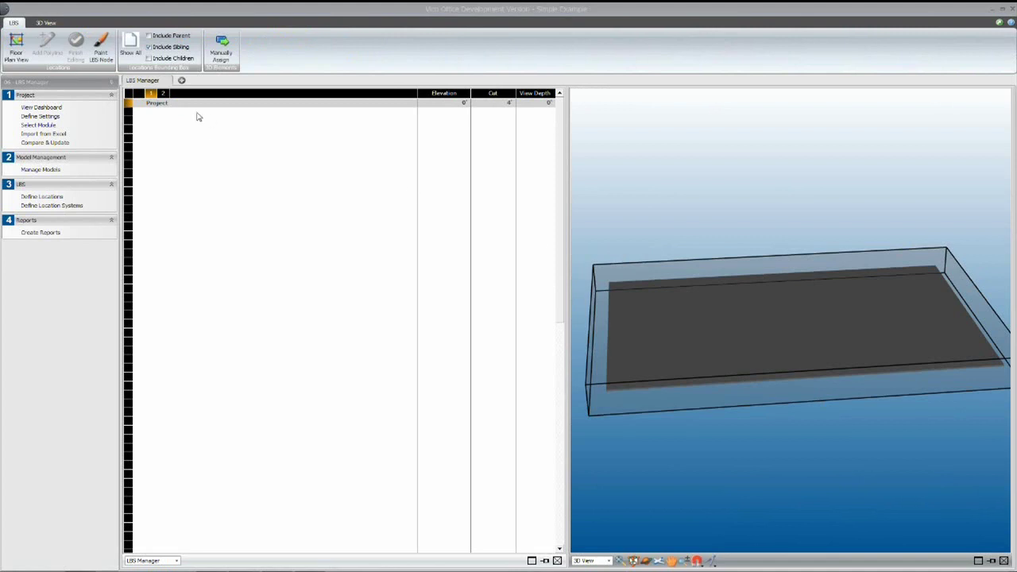
Step: Show the slab in floor plan view and draw a horizontal split line across it
{"action": "left_click", "coordinate": [15, 49]}
{"action": "left_click", "coordinate": [15, 49]}
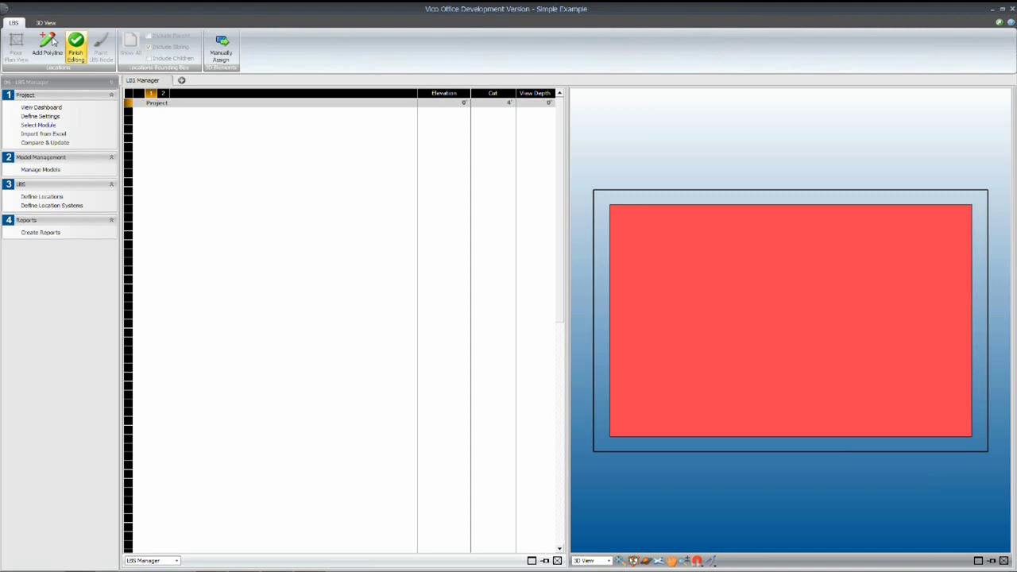
{"action": "left_click", "coordinate": [47, 44]}
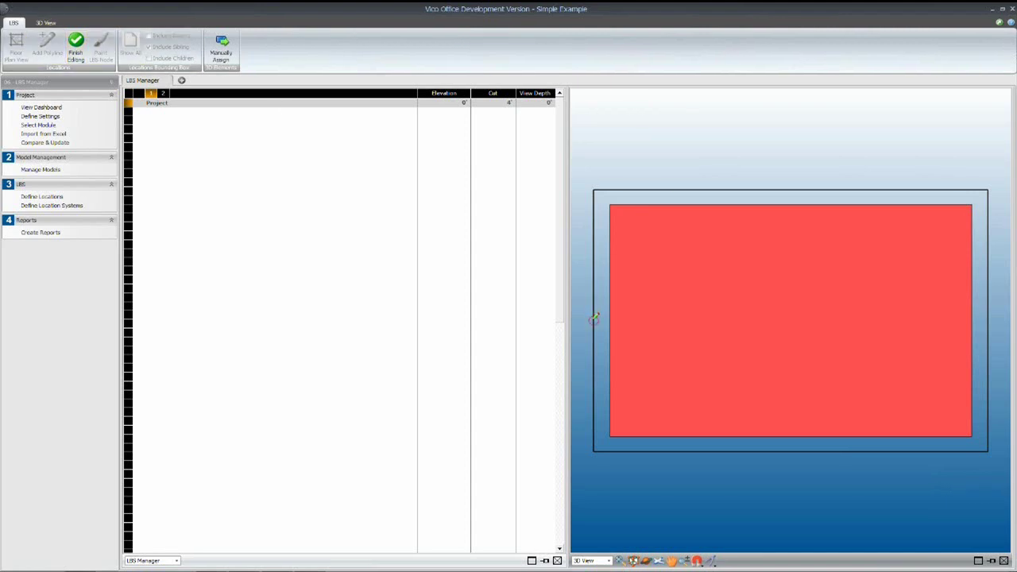
{"action": "left_click", "coordinate": [594, 318]}
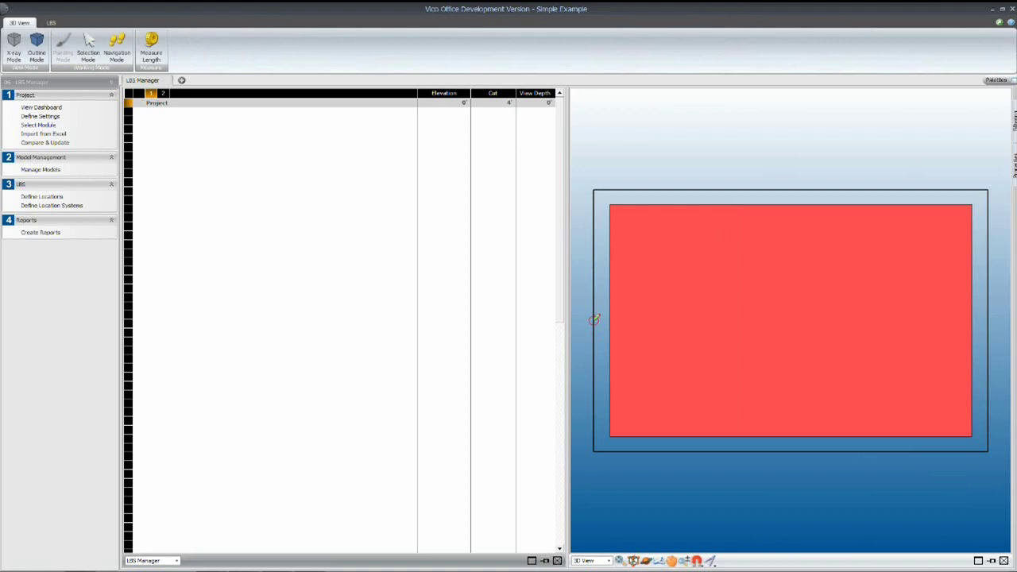
{"action": "left_click", "coordinate": [998, 317]}
Step: Draw a zigzag split polyline from the slab's top edge down to its bottom edge
{"action": "left_click", "coordinate": [58, 23]}
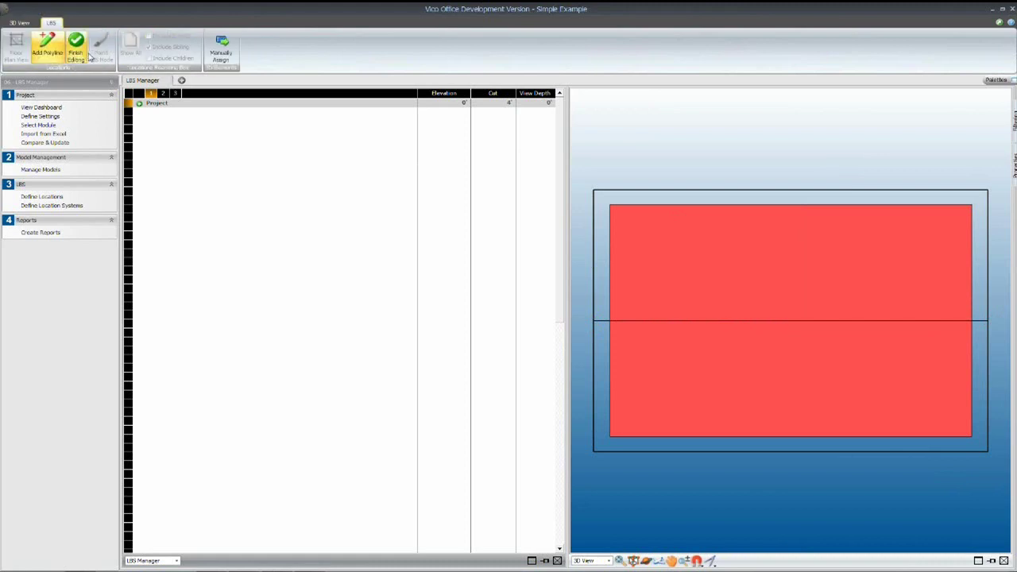
{"action": "left_click", "coordinate": [751, 190]}
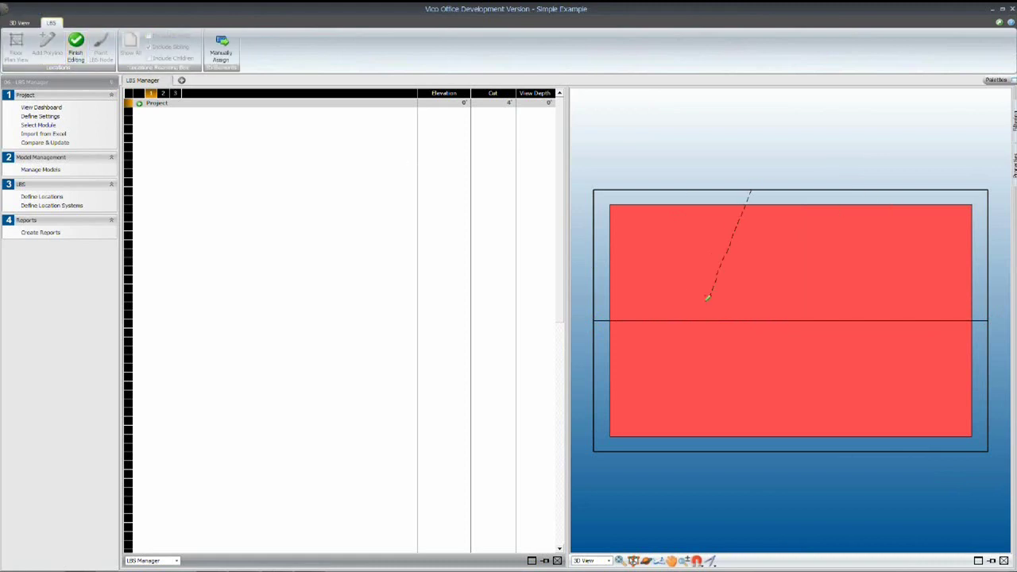
{"action": "left_click", "coordinate": [661, 295]}
{"action": "left_click", "coordinate": [826, 412]}
{"action": "double_click", "coordinate": [814, 480]}
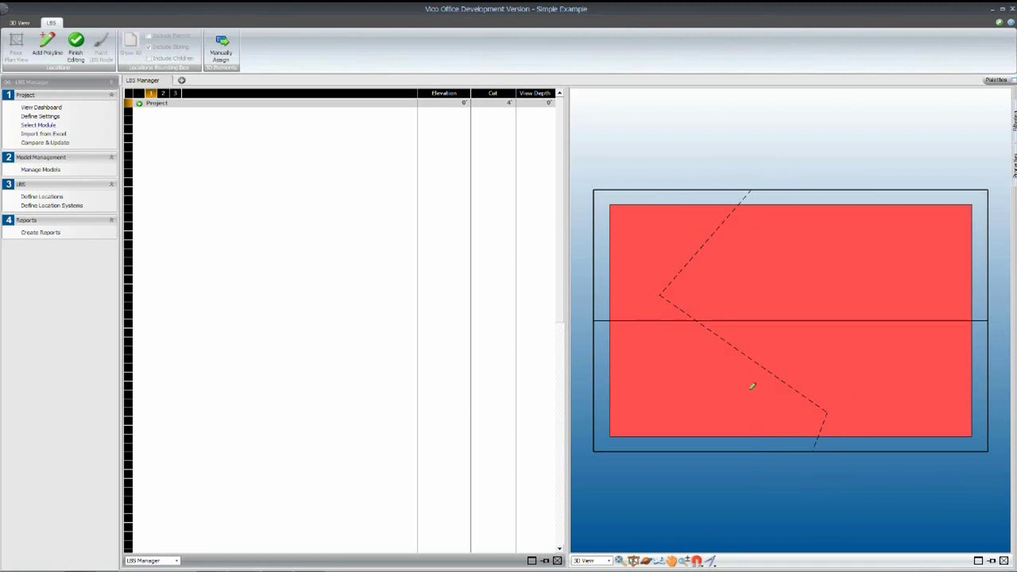
Step: Activate the Version1 model, then return to Define Locations and view the slab from above
{"action": "left_click", "coordinate": [48, 169]}
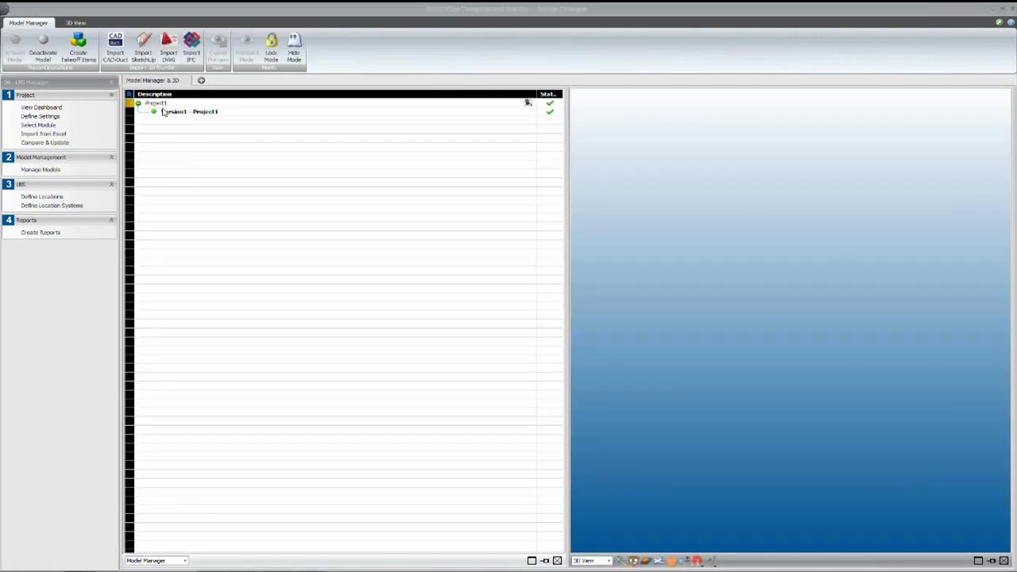
{"action": "left_click", "coordinate": [173, 115]}
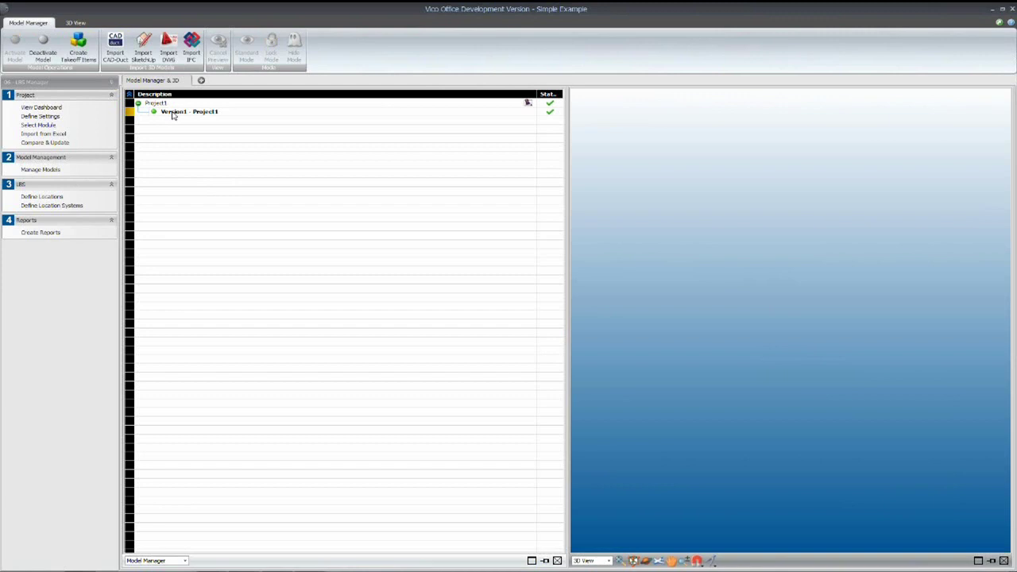
{"action": "right_click", "coordinate": [173, 116]}
{"action": "left_click", "coordinate": [203, 129]}
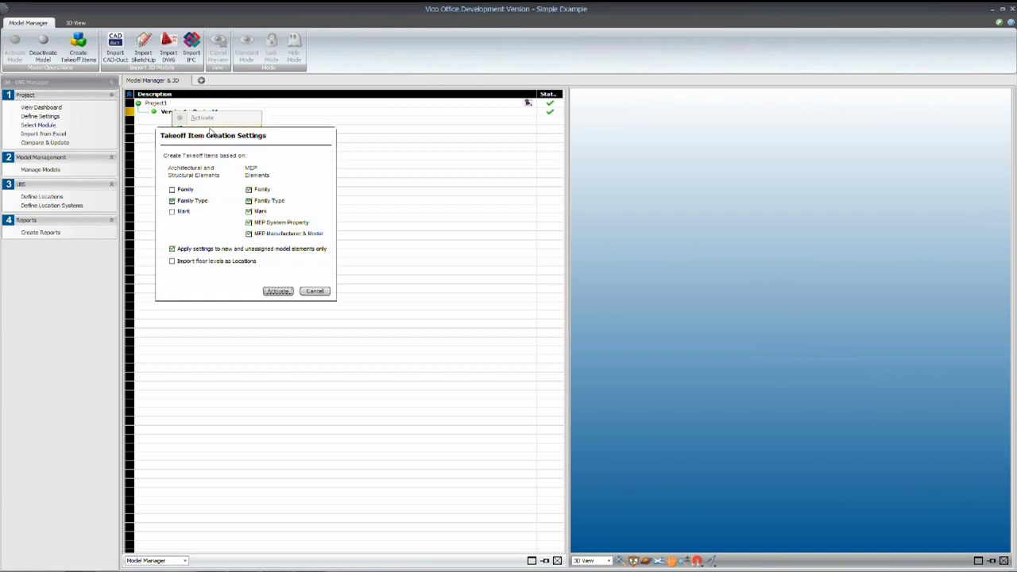
{"action": "left_click", "coordinate": [282, 292]}
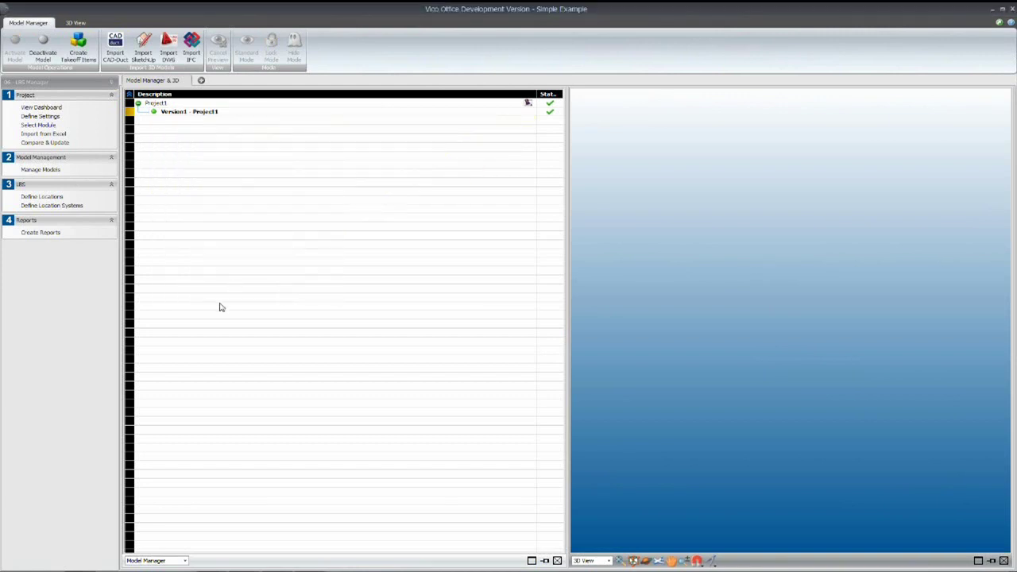
{"action": "left_click", "coordinate": [49, 196]}
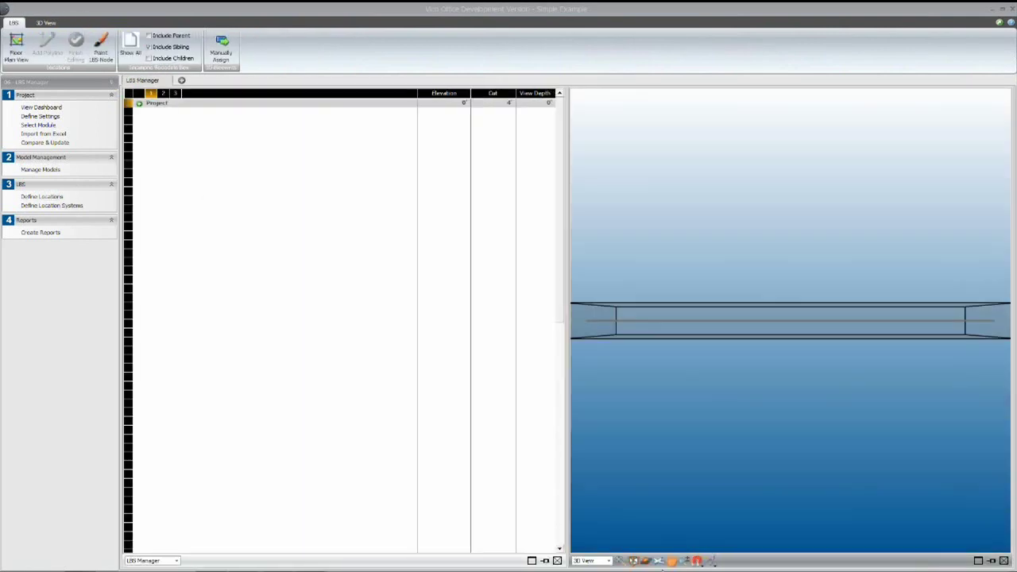
{"action": "left_click_drag", "start_coordinate": [726, 259], "coordinate": [729, 288]}
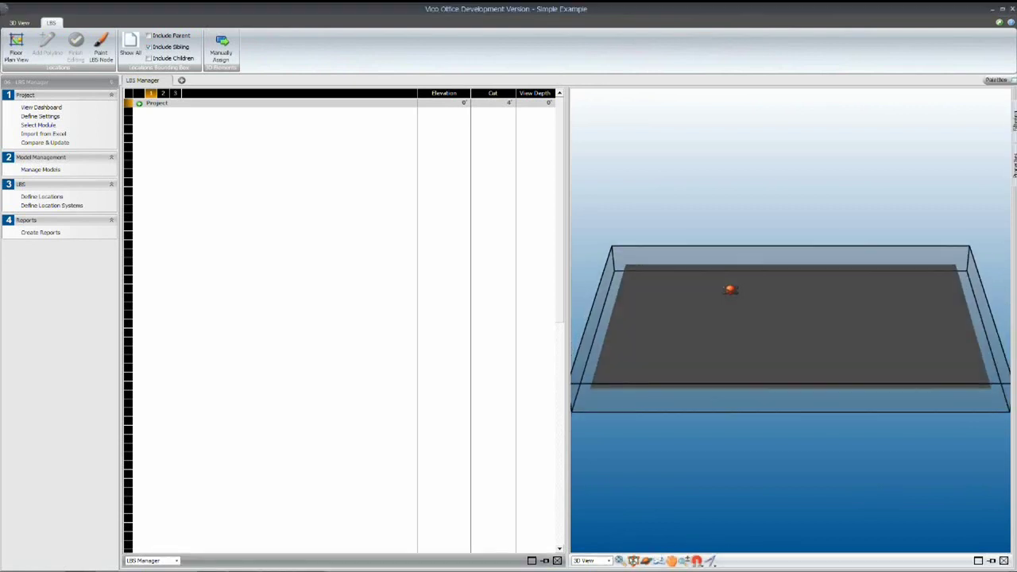
Step: Delete locations Unnamed (1) and Unnamed (2), and show only the Unnamed (5) floor region
{"action": "left_click", "coordinate": [139, 104]}
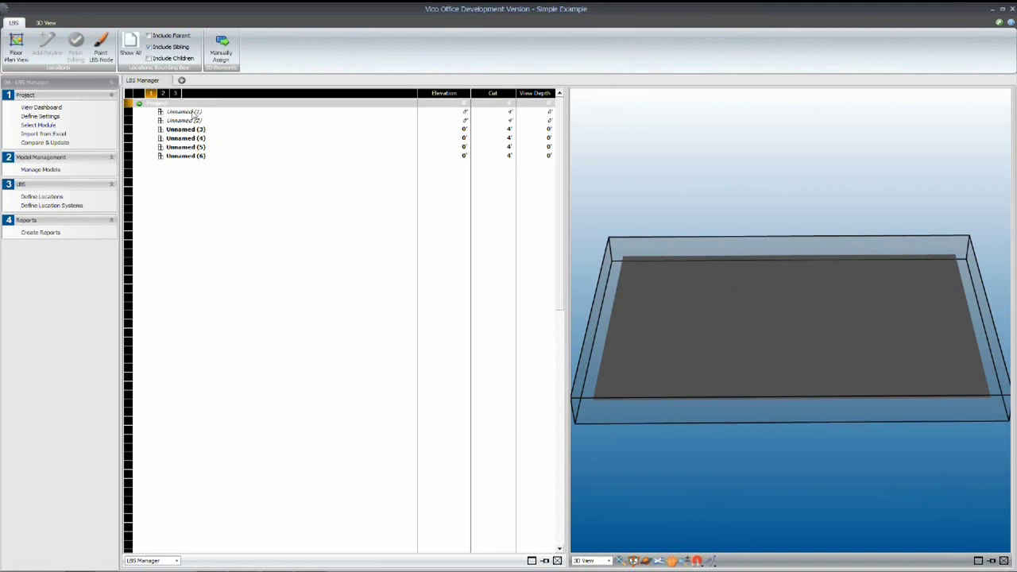
{"action": "left_click", "coordinate": [189, 113]}
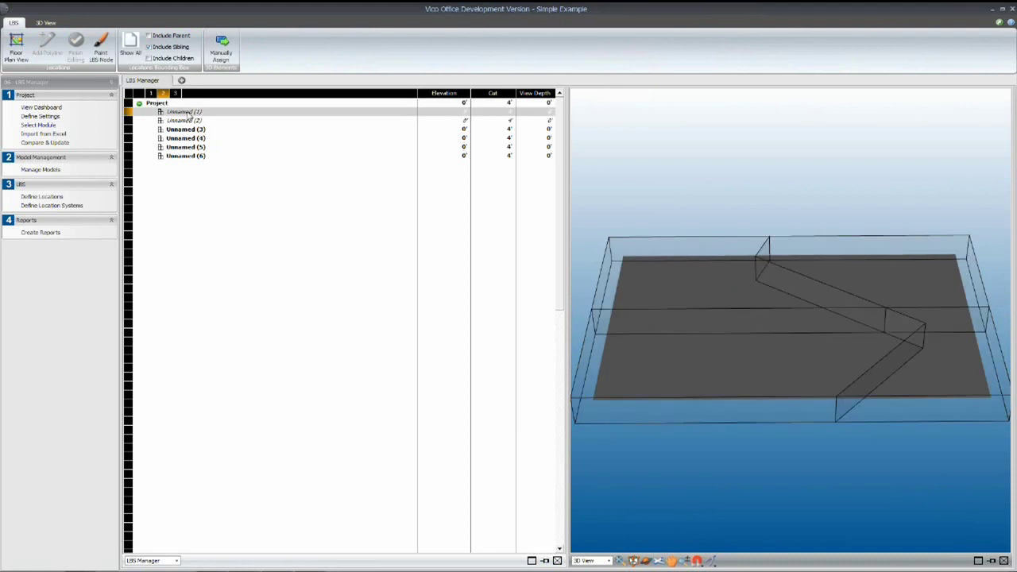
{"action": "right_click", "coordinate": [189, 115]}
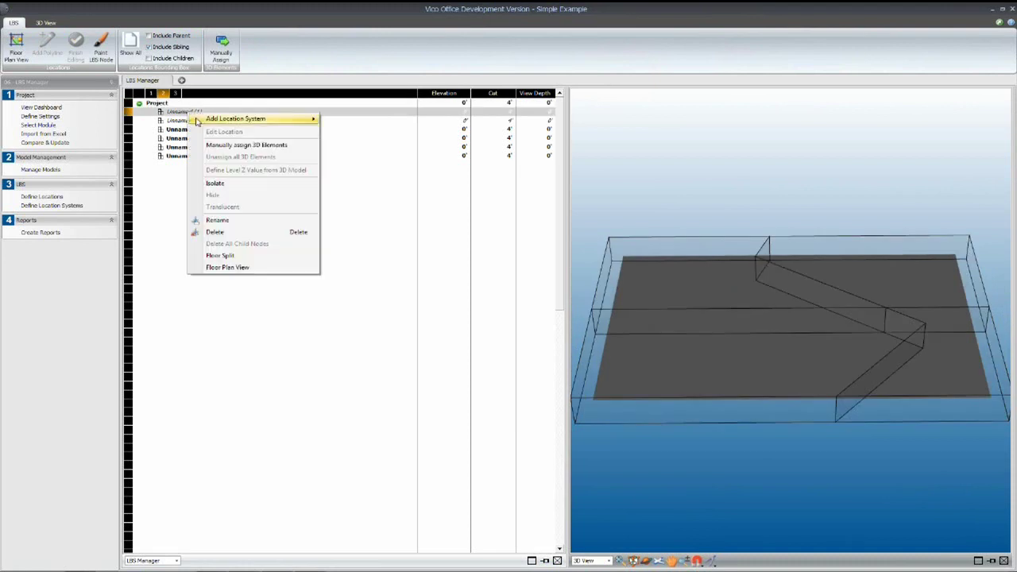
{"action": "left_click", "coordinate": [224, 234]}
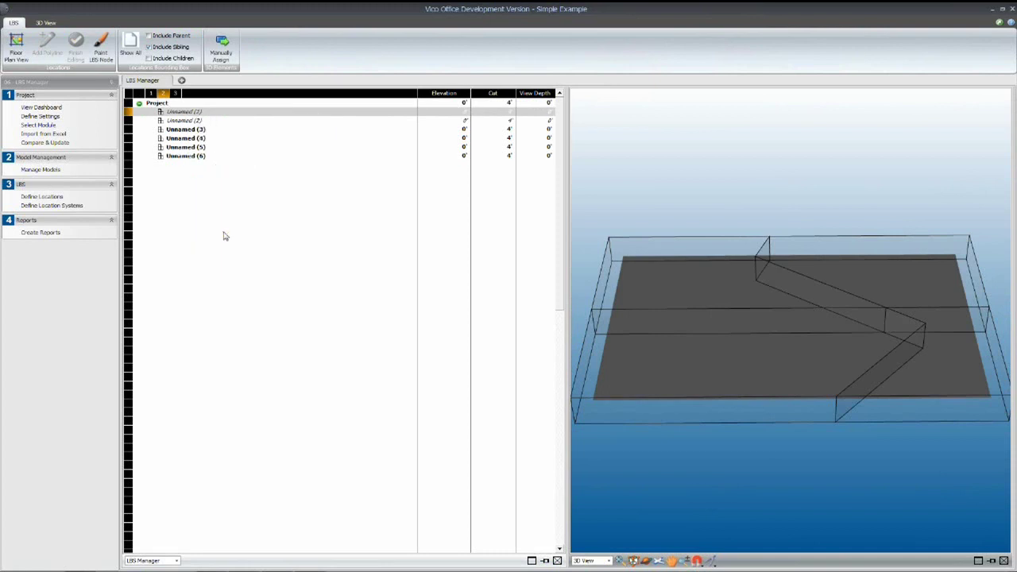
{"action": "right_click", "coordinate": [191, 116]}
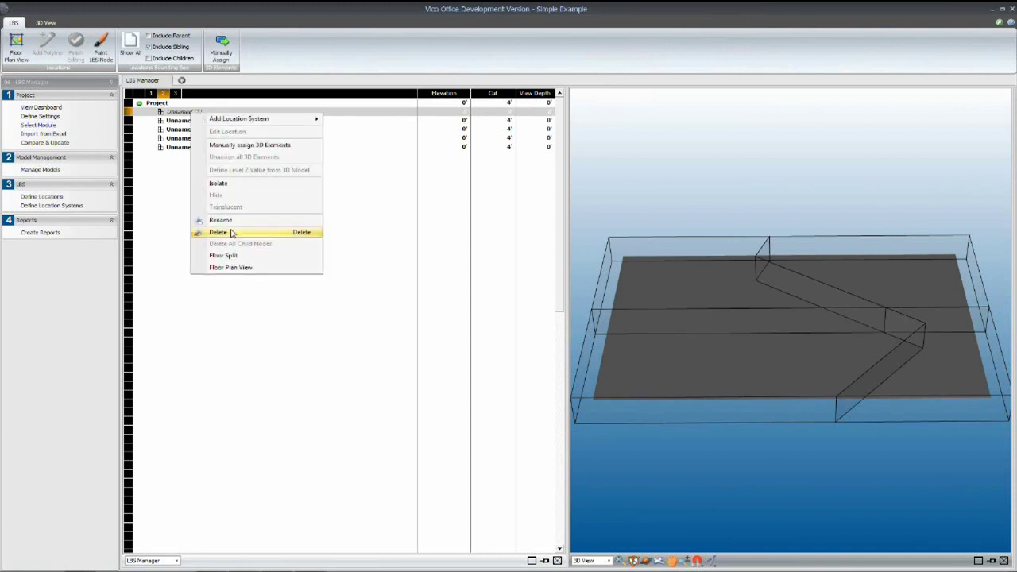
{"action": "left_click", "coordinate": [246, 232]}
{"action": "left_click", "coordinate": [188, 141]}
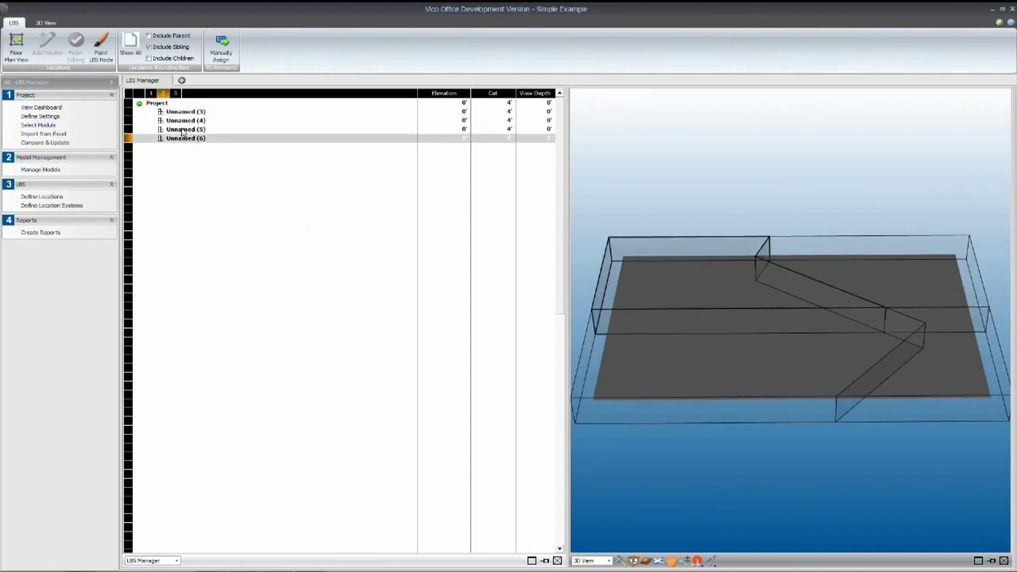
{"action": "right_click", "coordinate": [183, 130]}
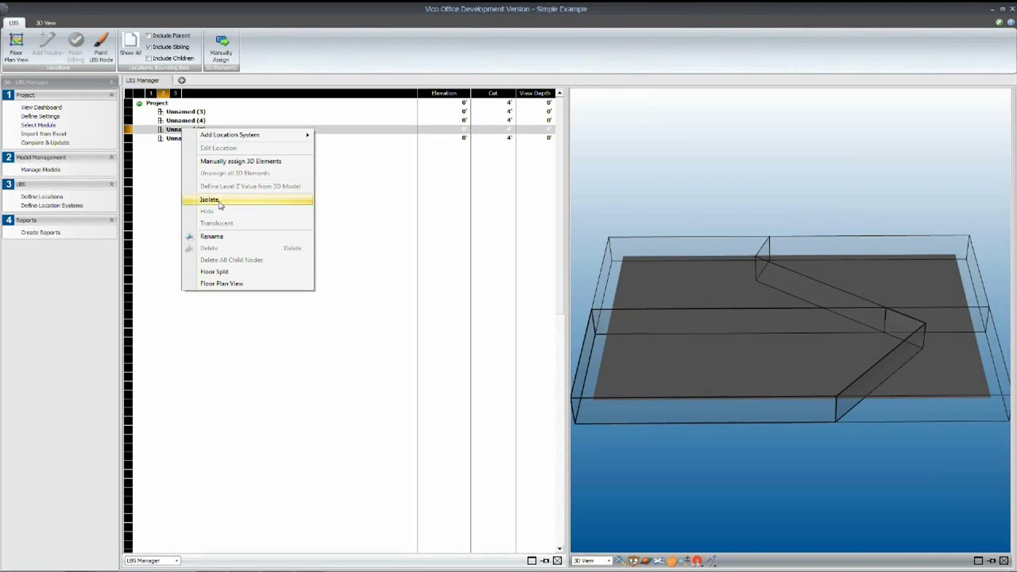
{"action": "left_click", "coordinate": [218, 201]}
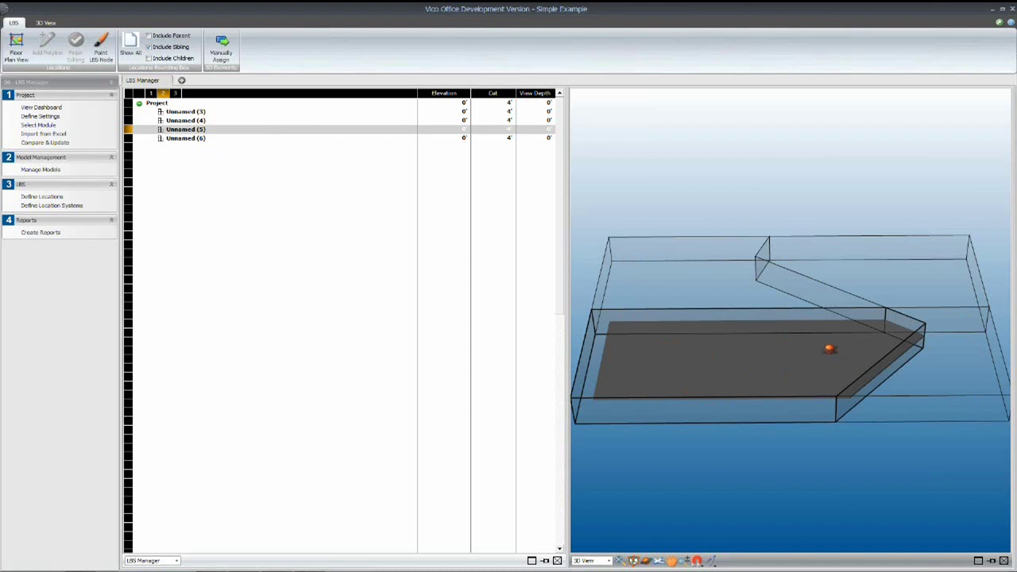
Step: Rename the four remaining locations a, b, c and d
{"action": "left_click", "coordinate": [188, 138]}
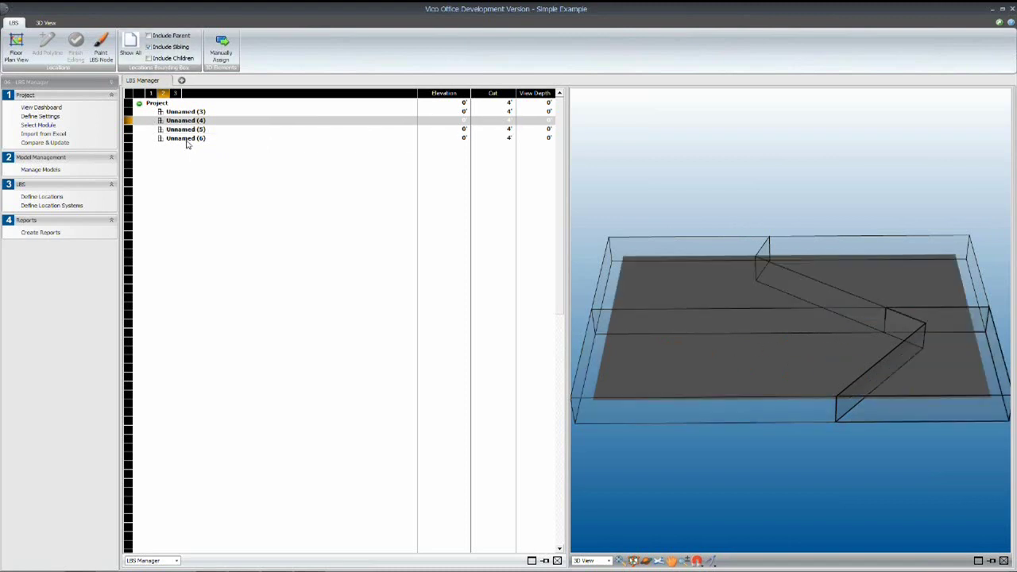
{"action": "left_click", "coordinate": [187, 139]}
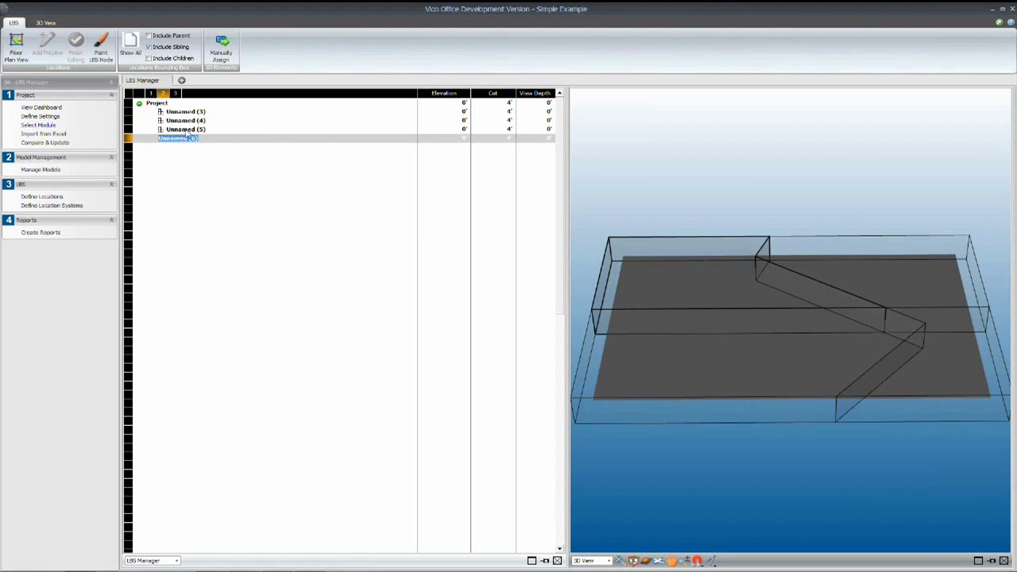
{"action": "type", "text": "a"}
{"action": "left_click", "coordinate": [187, 130]}
{"action": "left_click", "coordinate": [187, 129]}
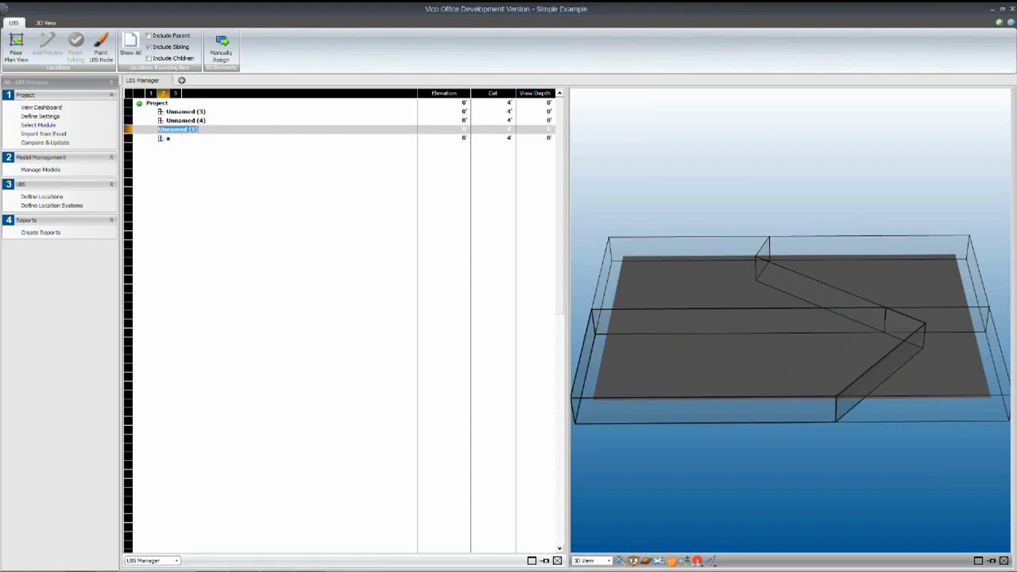
{"action": "type", "text": "b"}
{"action": "left_click", "coordinate": [185, 121]}
{"action": "left_click", "coordinate": [185, 121]}
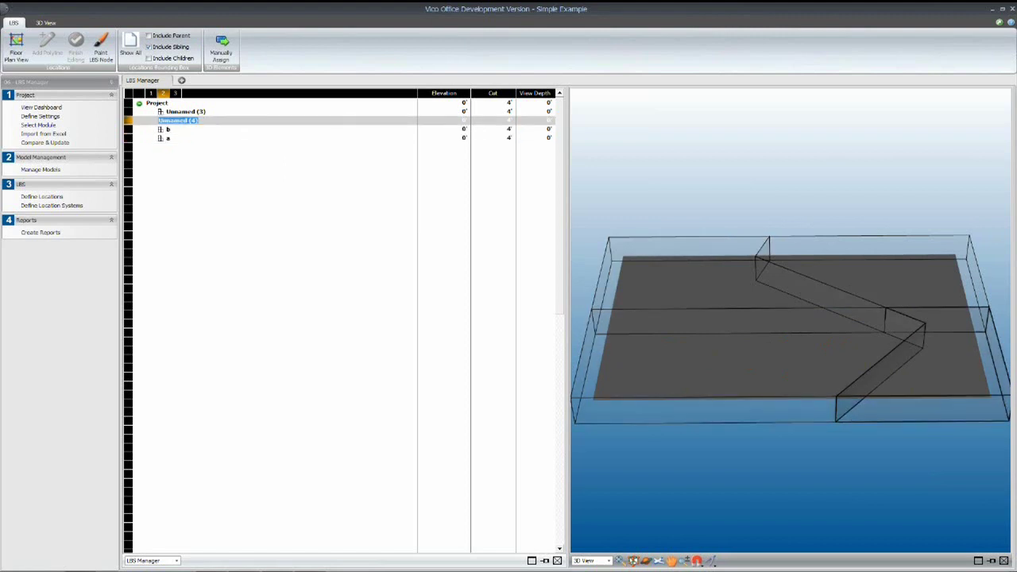
{"action": "type", "text": "c"}
{"action": "left_click", "coordinate": [185, 112]}
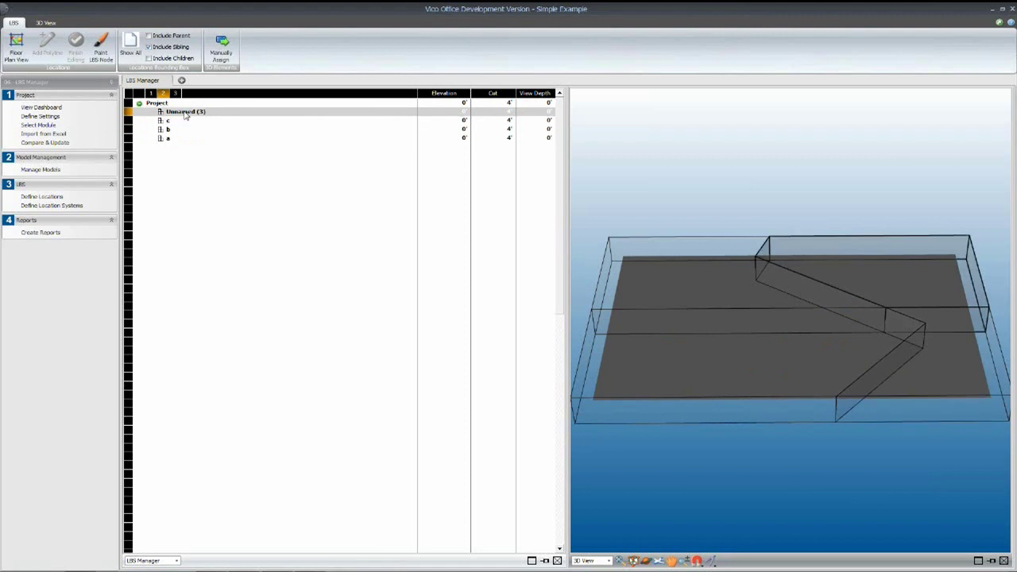
{"action": "left_click", "coordinate": [185, 112]}
{"action": "type", "text": "d"}
{"action": "left_click", "coordinate": [176, 161]}
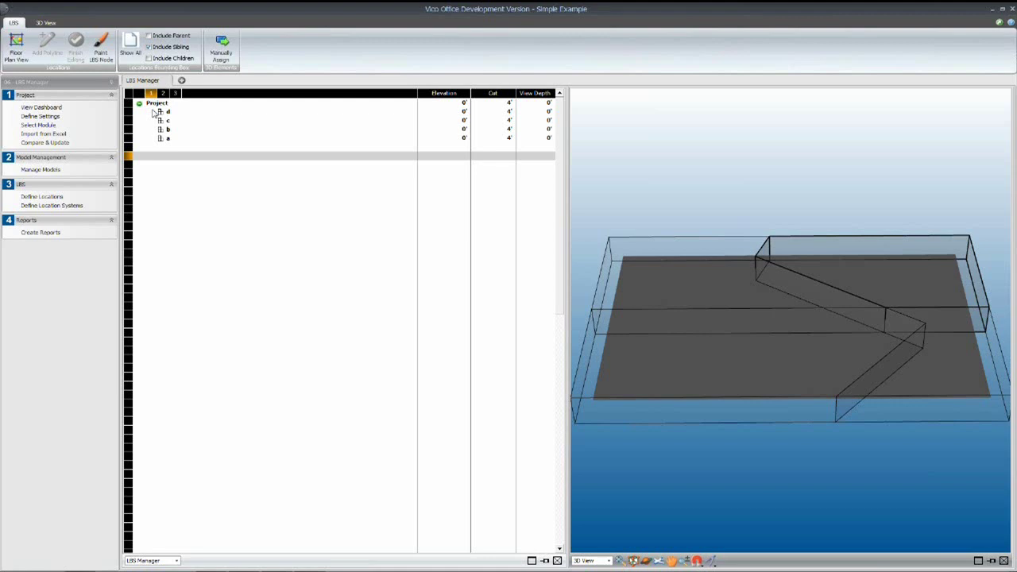
Step: Switch to 07 - Schedule Planner and open the project schedule in Vico Control 2009
{"action": "left_click", "coordinate": [45, 83]}
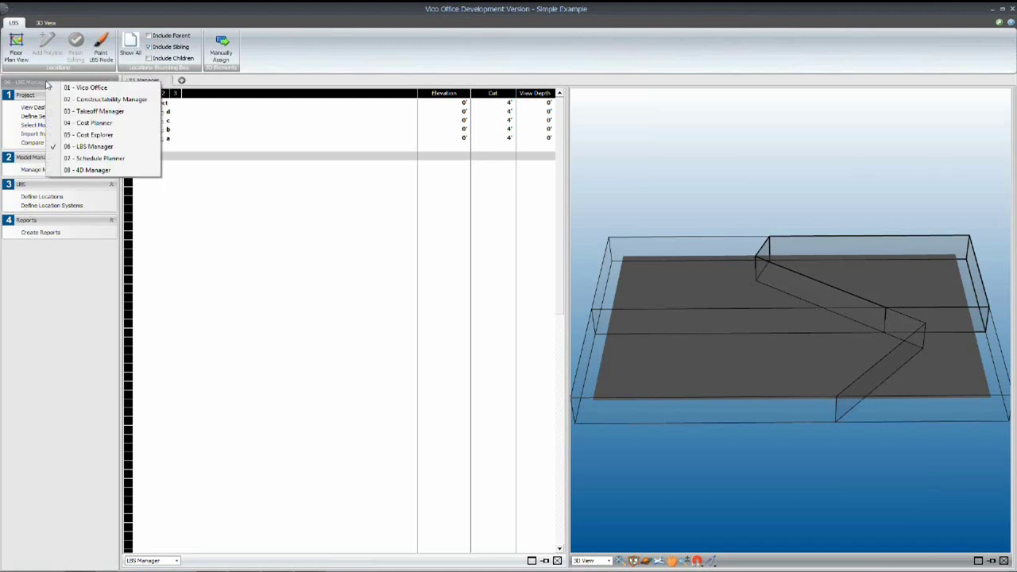
{"action": "left_click", "coordinate": [94, 158]}
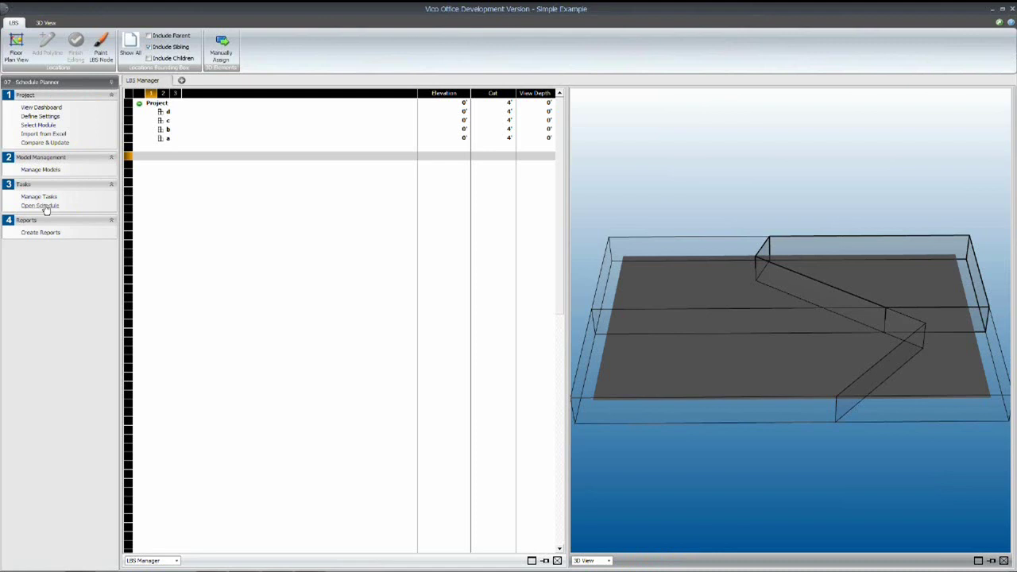
{"action": "left_click", "coordinate": [44, 206]}
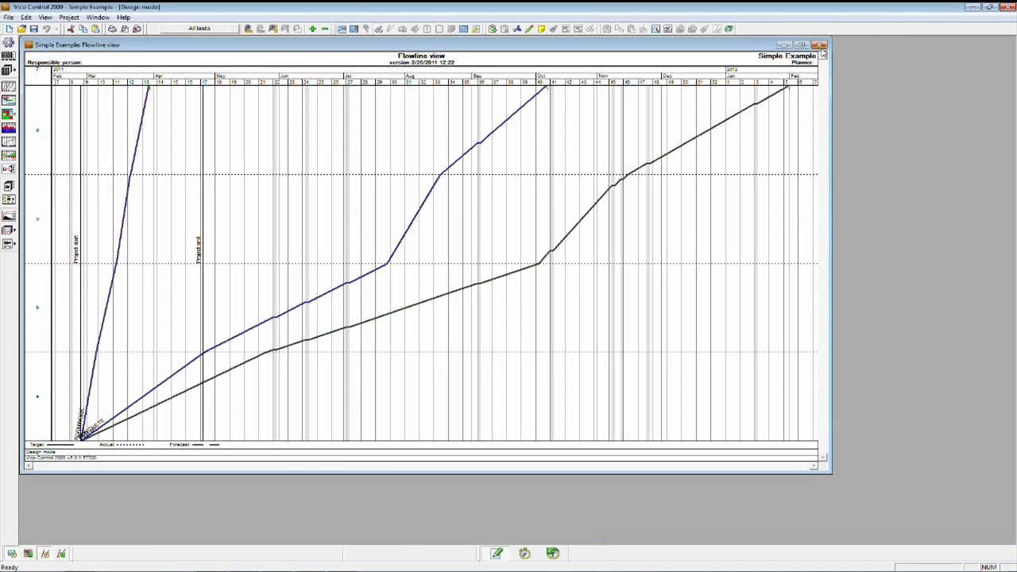
Step: Maximize the Simple Example flowline to show Formwork, Rebar and Concrete lines across locations a–d
{"action": "left_click", "coordinate": [804, 46]}
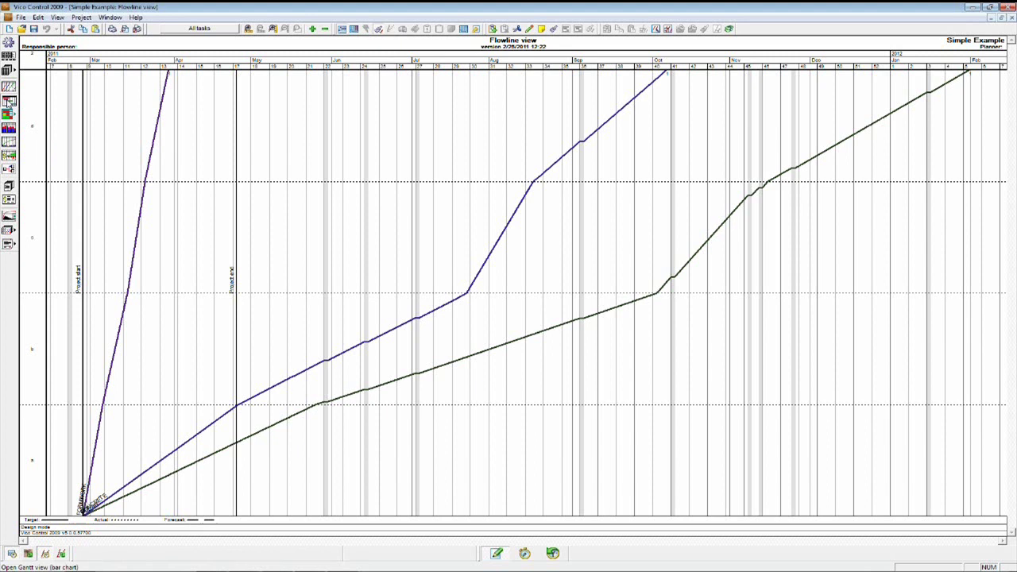
Step: Show the Gantt view with FORMWORK, REBAR and CONCRETE expanded into location subtasks a to d
{"action": "left_click", "coordinate": [9, 101]}
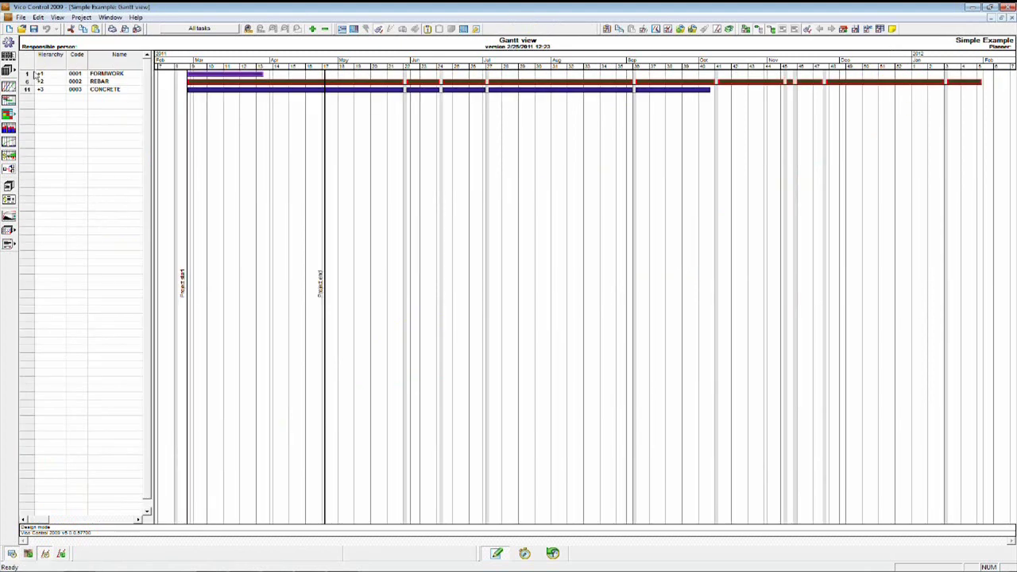
{"action": "left_click", "coordinate": [39, 74]}
{"action": "left_click", "coordinate": [39, 113]}
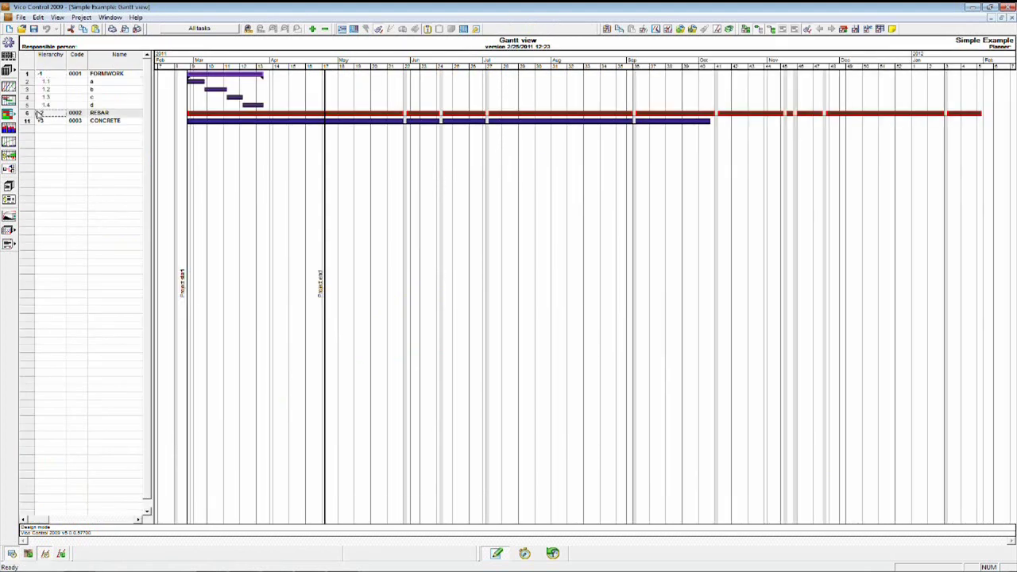
{"action": "left_click", "coordinate": [39, 152]}
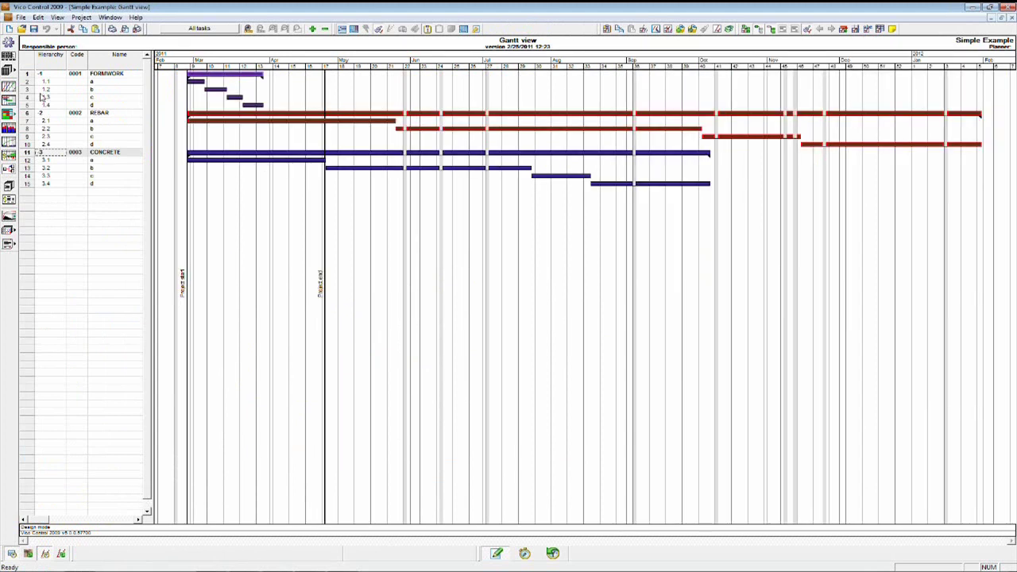
{"action": "left_click", "coordinate": [83, 17]}
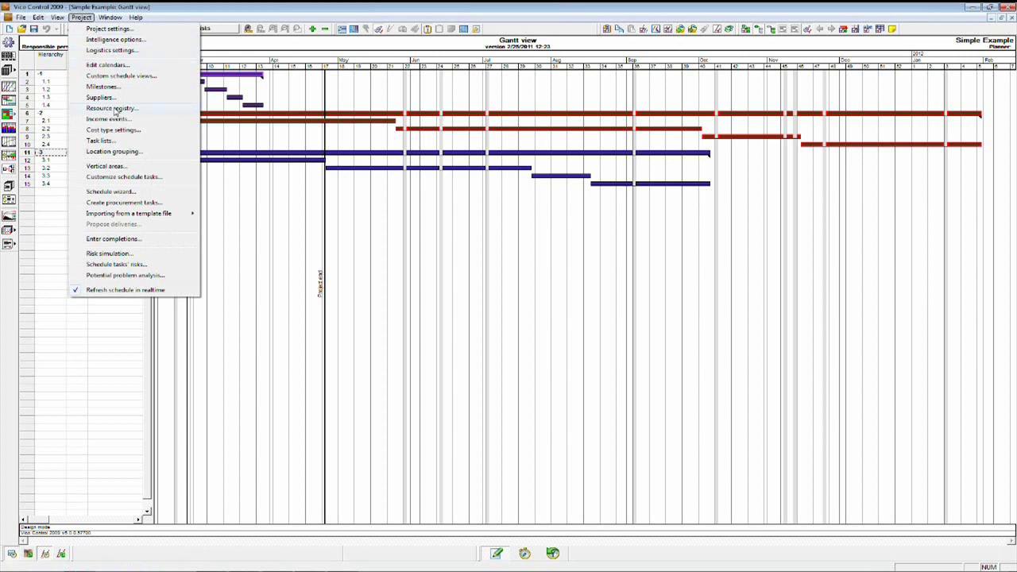
Step: Generate Frmwk Carpenter, Rodman and Concrete Labour resources from model quantities in the Resource registry
{"action": "left_click", "coordinate": [113, 108]}
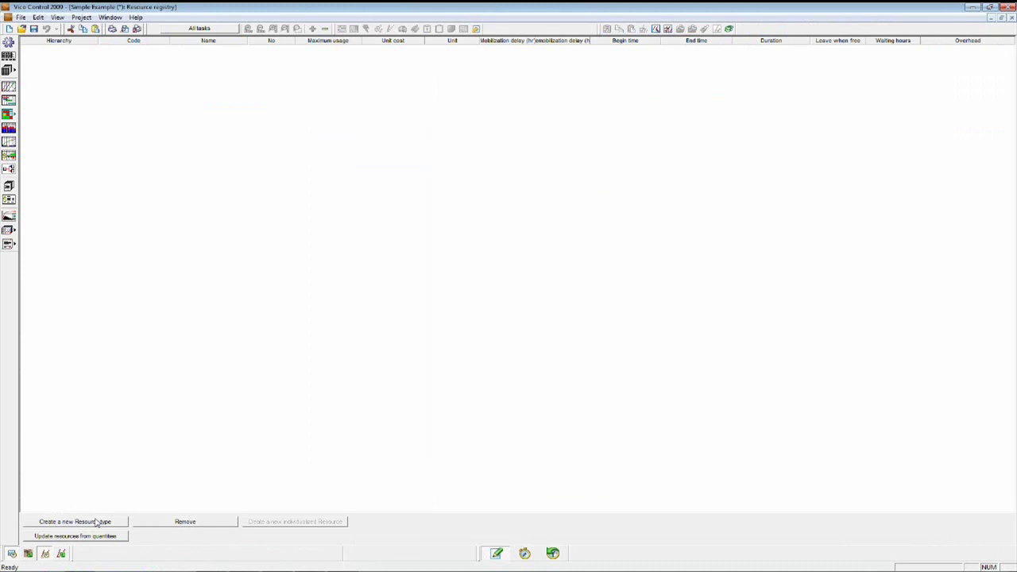
{"action": "left_click", "coordinate": [77, 537]}
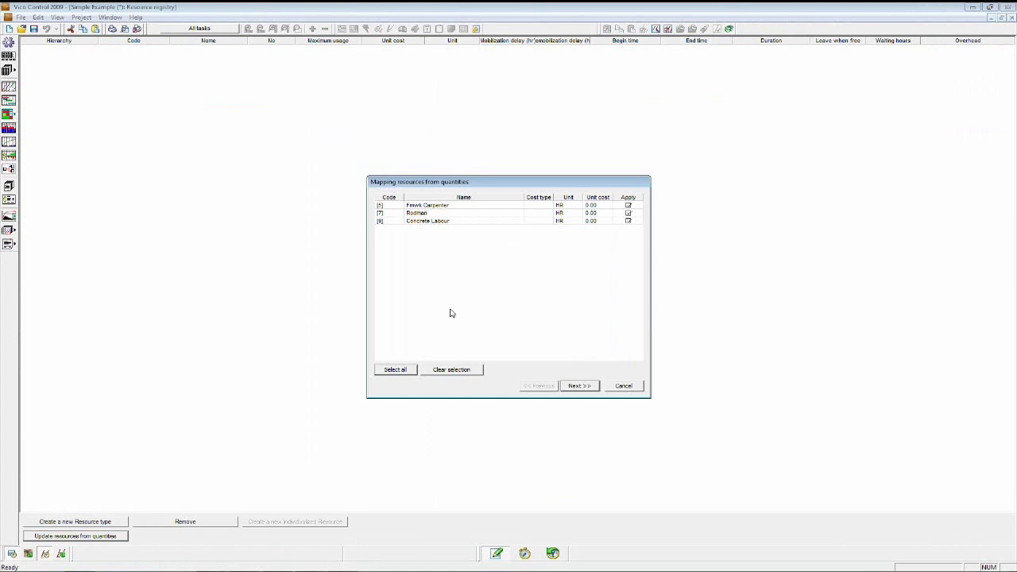
{"action": "left_click", "coordinate": [582, 386]}
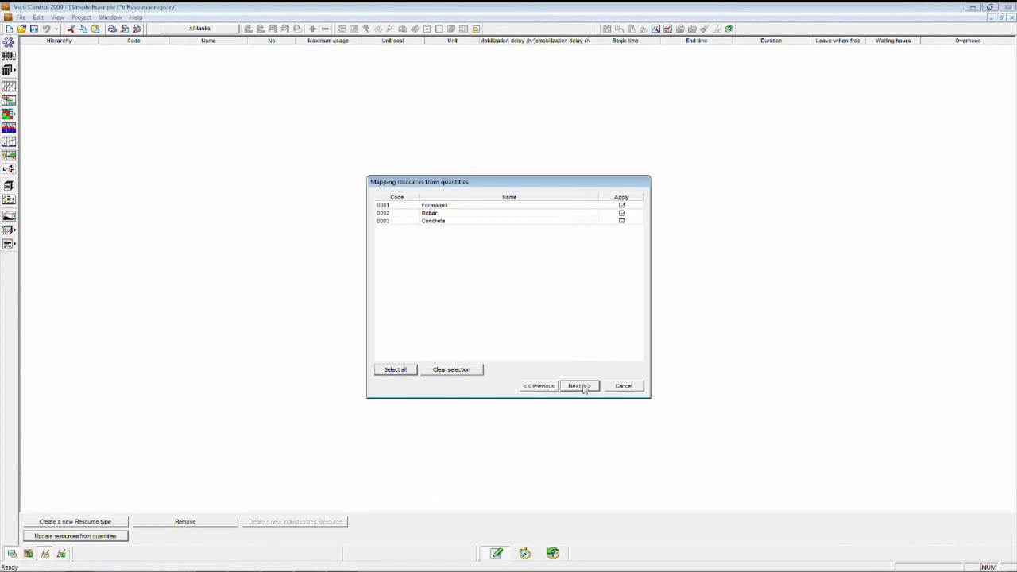
{"action": "left_click", "coordinate": [579, 386]}
{"action": "left_click", "coordinate": [581, 386]}
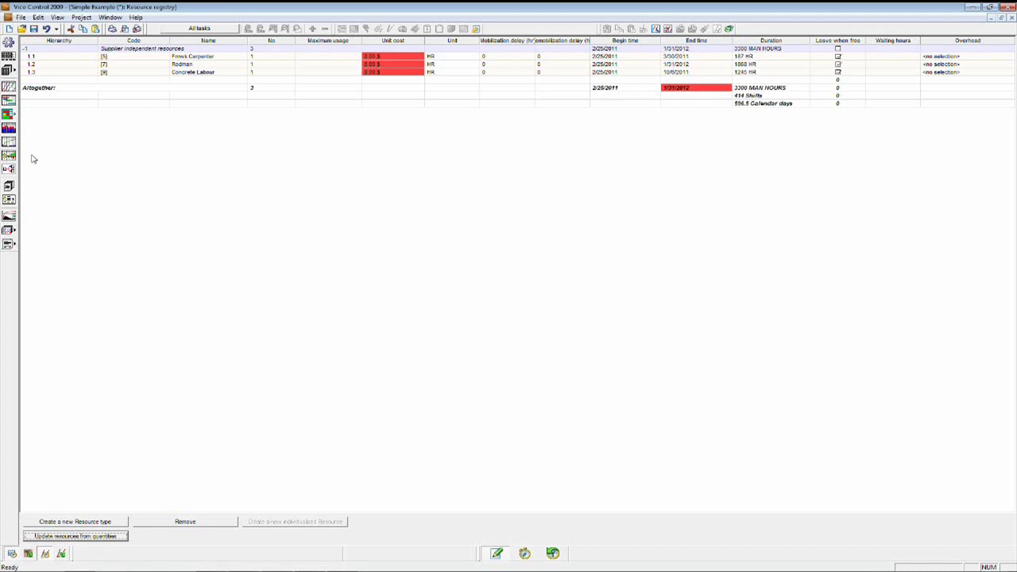
Step: Link FORMWORK to REBAR and REBAR to CONCRETE in the Network view, then review the Gantt dates
{"action": "left_click", "coordinate": [8, 168]}
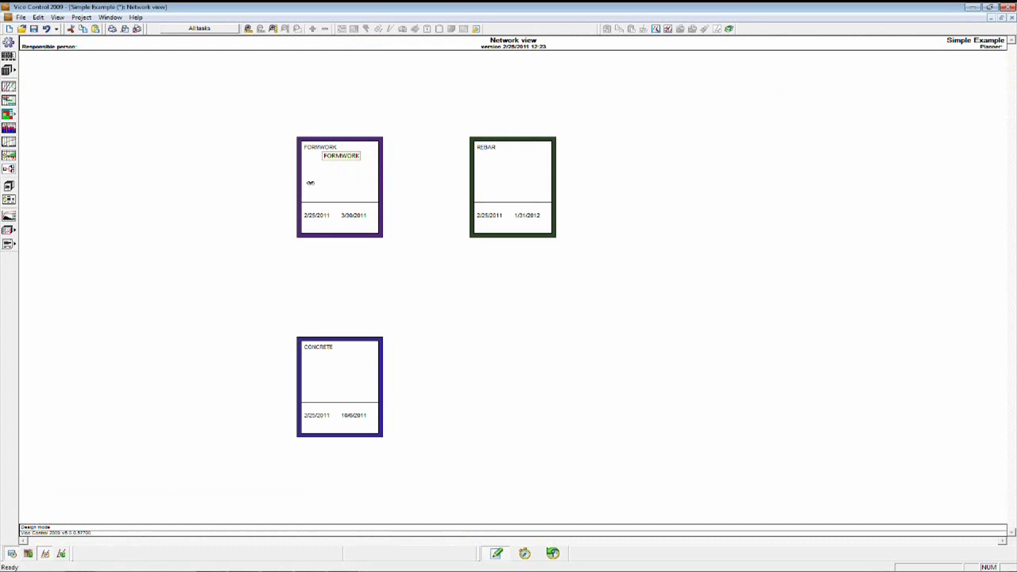
{"action": "left_click_drag", "start_coordinate": [335, 167], "coordinate": [516, 172]}
{"action": "mouse_move", "coordinate": [343, 373]}
{"action": "left_mouse_down"}
{"action": "mouse_move", "coordinate": [353, 356]}
{"action": "mouse_move", "coordinate": [347, 372]}
{"action": "left_mouse_up"}
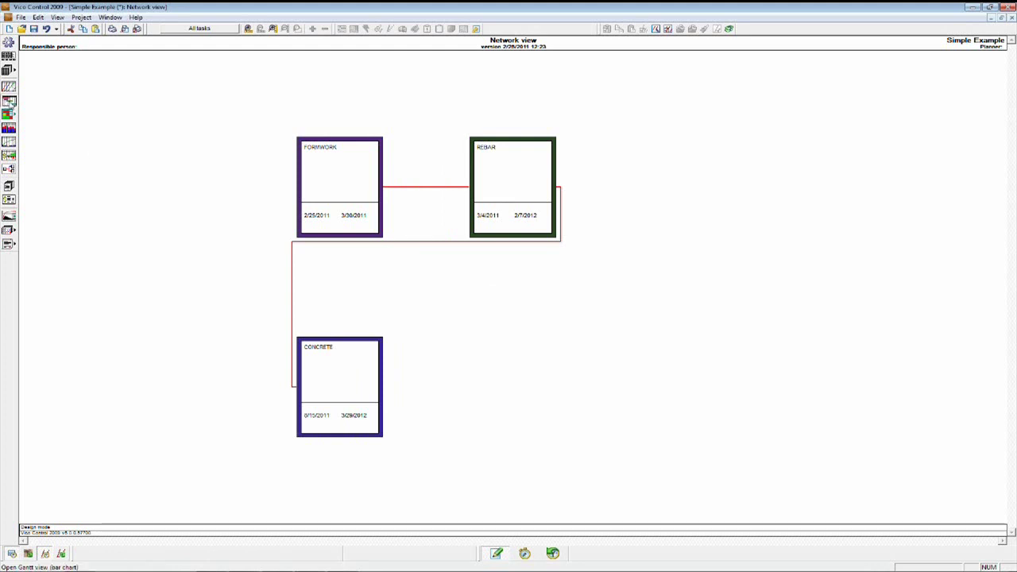
{"action": "left_click", "coordinate": [9, 100]}
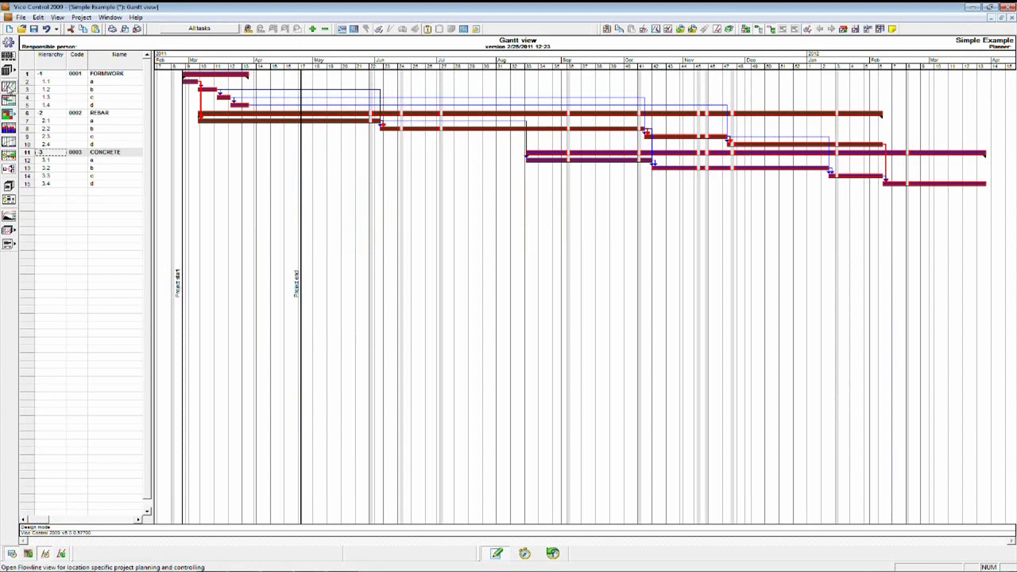
Step: Compare the Flowline and Gantt views to check the linked lines now run into early 2012
{"action": "left_click", "coordinate": [9, 86]}
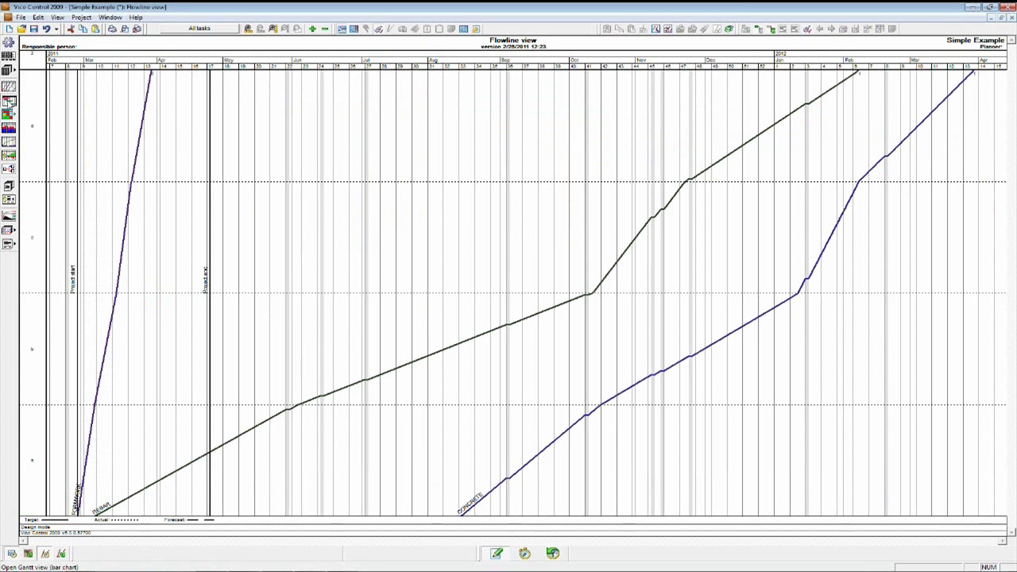
{"action": "left_click", "coordinate": [9, 99]}
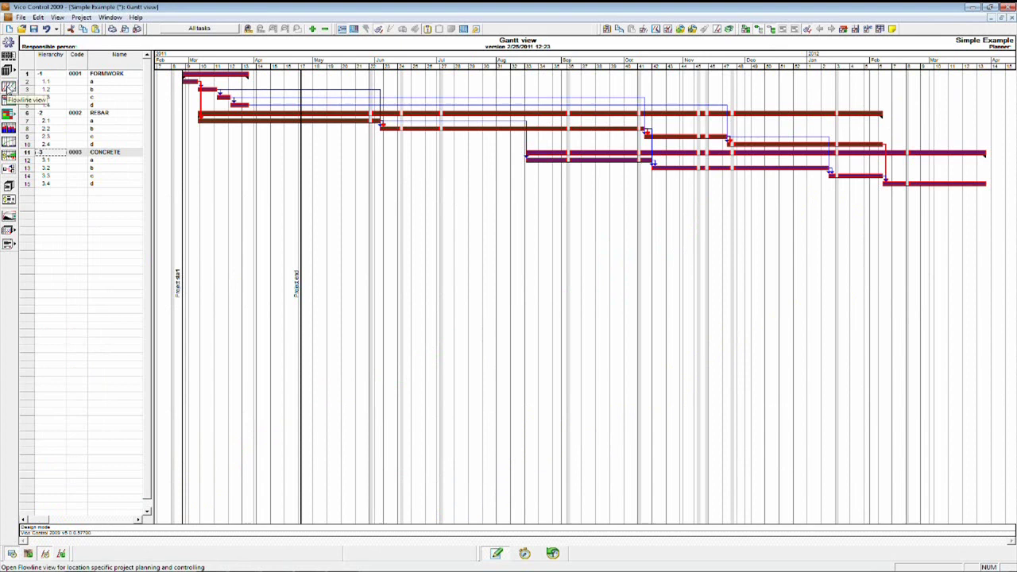
{"action": "left_click", "coordinate": [8, 87]}
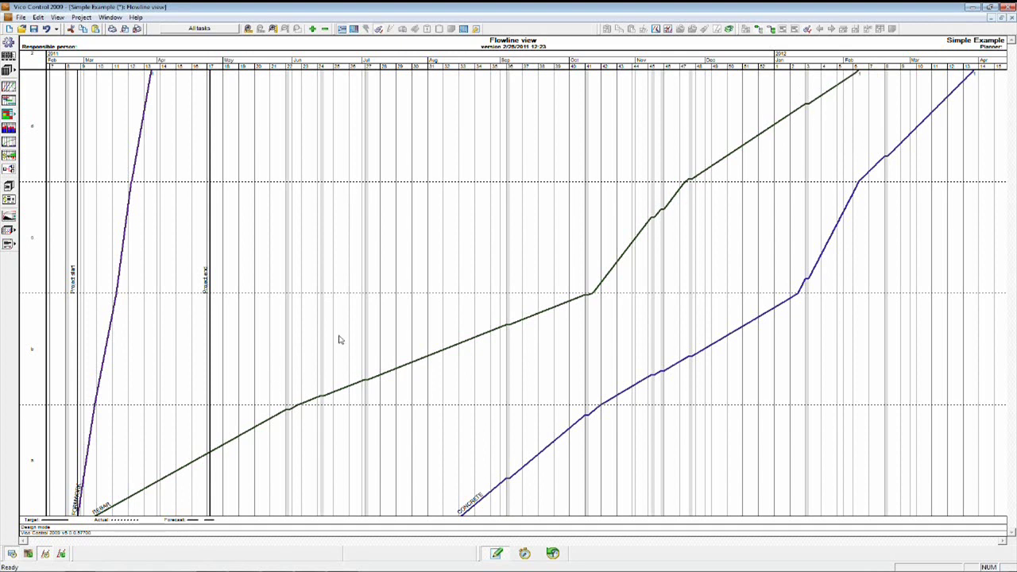
Step: Set REBAR's Rodman crew quantity to 3 and pull its flowline end earlier to shorten it
{"action": "double_click", "coordinate": [268, 425]}
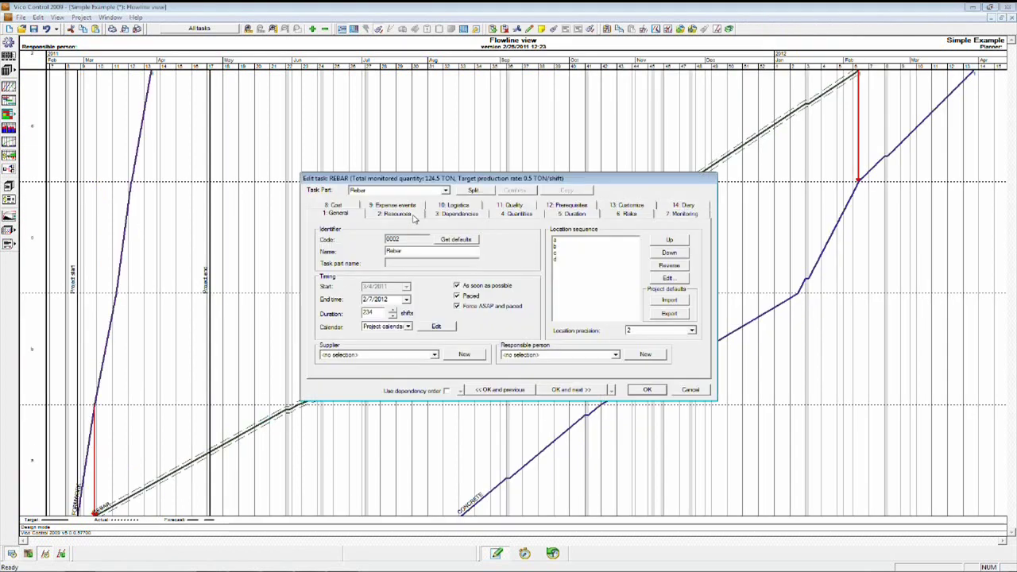
{"action": "left_click", "coordinate": [407, 216]}
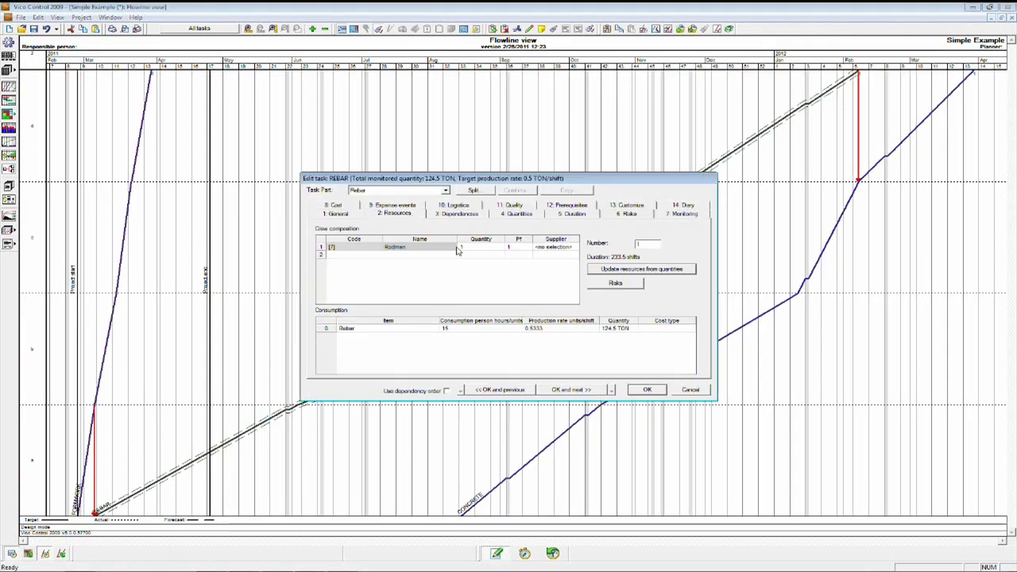
{"action": "left_click", "coordinate": [457, 250]}
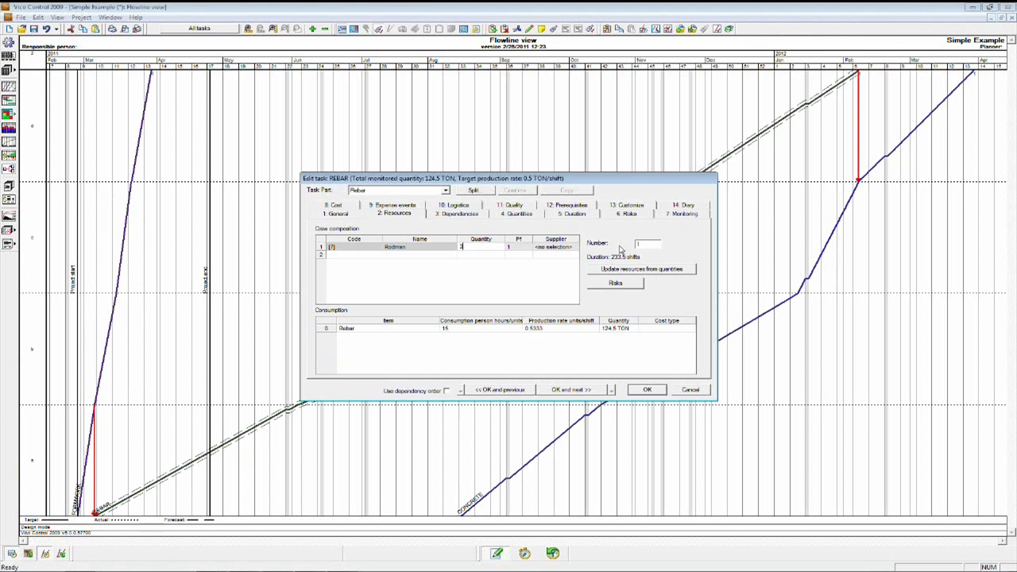
{"action": "left_click", "coordinate": [648, 390]}
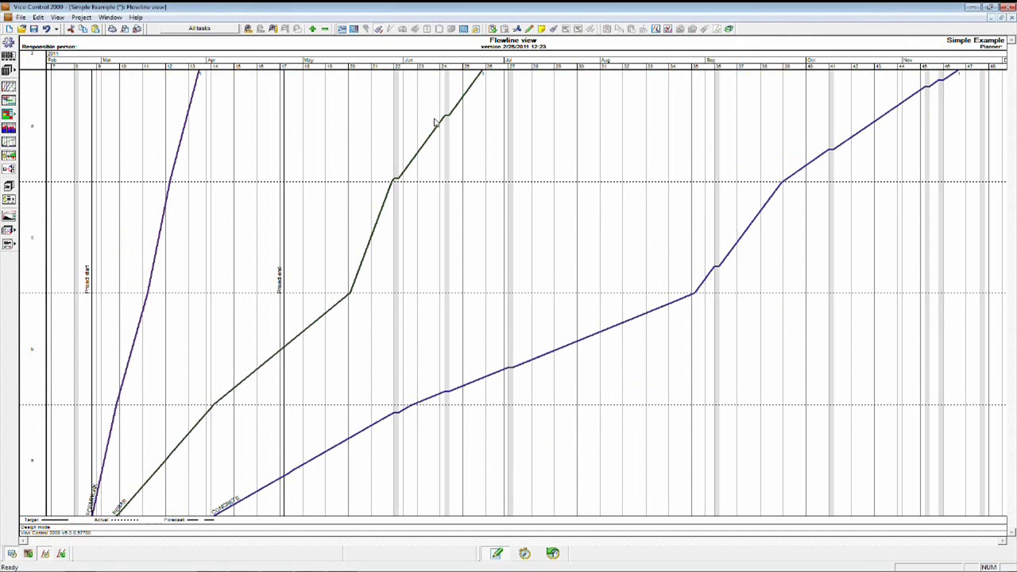
{"action": "mouse_move", "coordinate": [469, 94]}
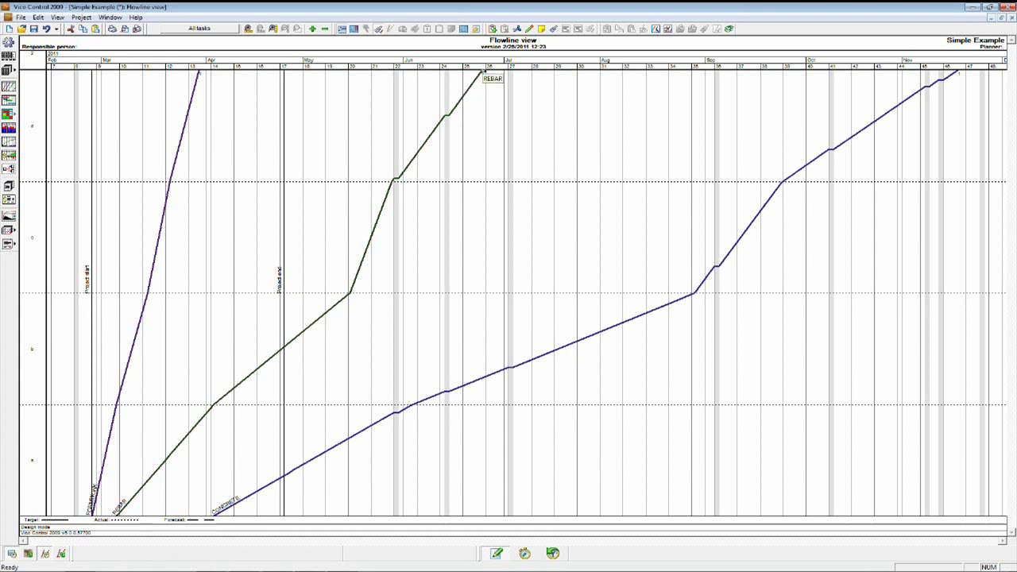
{"action": "left_click_drag", "start_coordinate": [481, 72], "coordinate": [258, 76]}
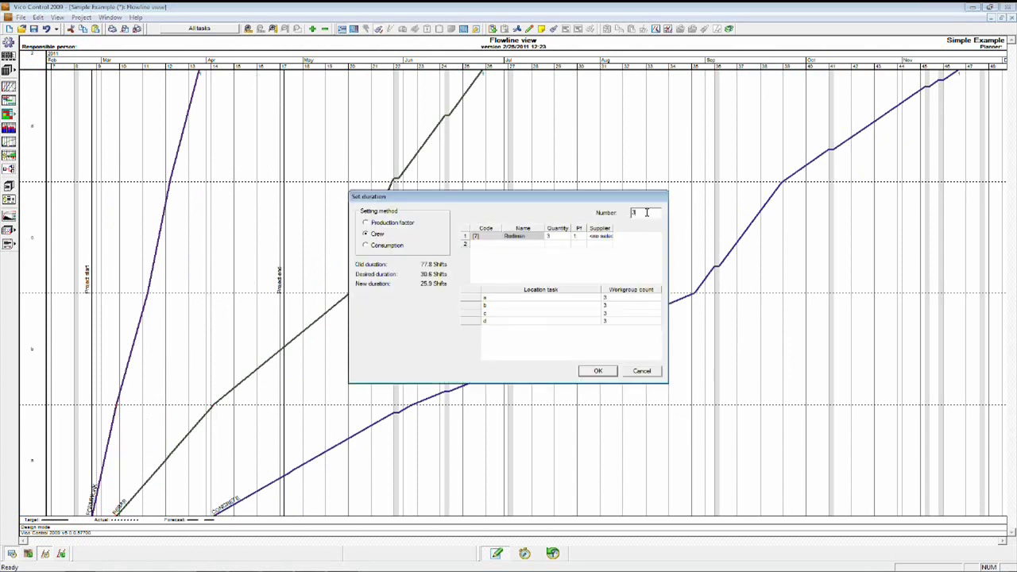
Step: Apply the shorter REBAR duration, then steepen the CONCRETE flowline and accept its new duration
{"action": "left_click_drag", "start_coordinate": [647, 212], "coordinate": [625, 212]}
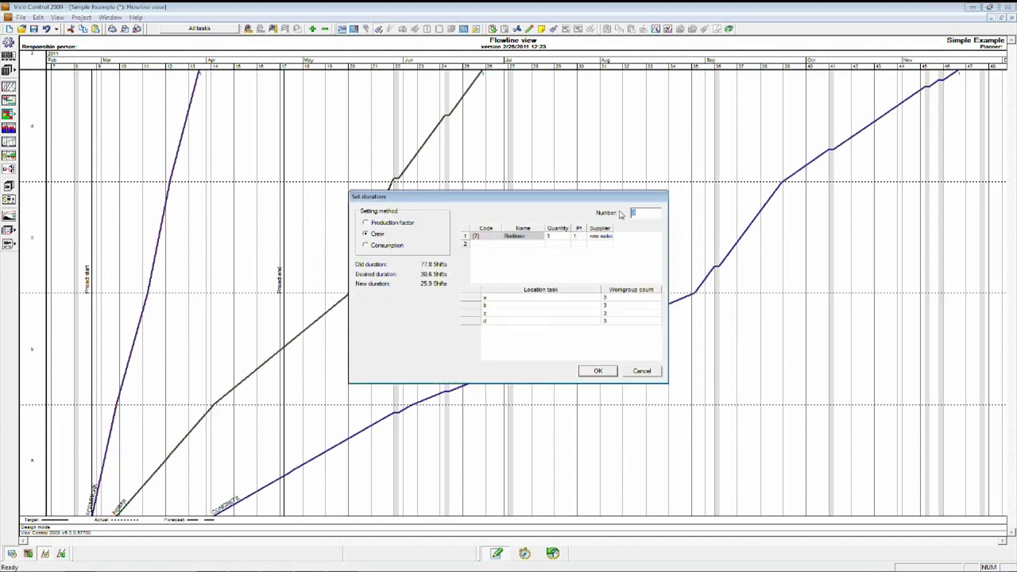
{"action": "left_click", "coordinate": [602, 373]}
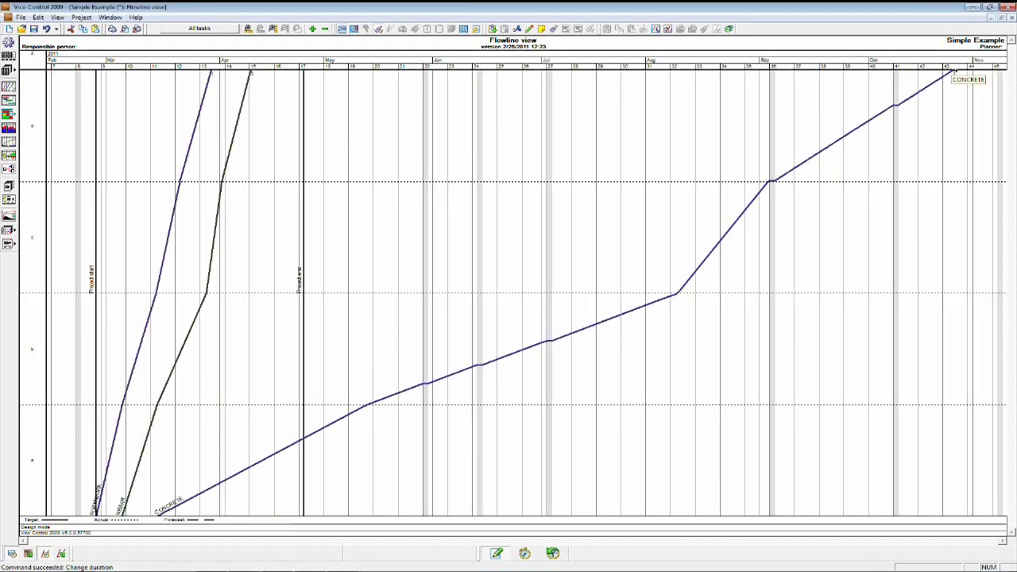
{"action": "left_click_drag", "start_coordinate": [653, 95], "coordinate": [300, 102]}
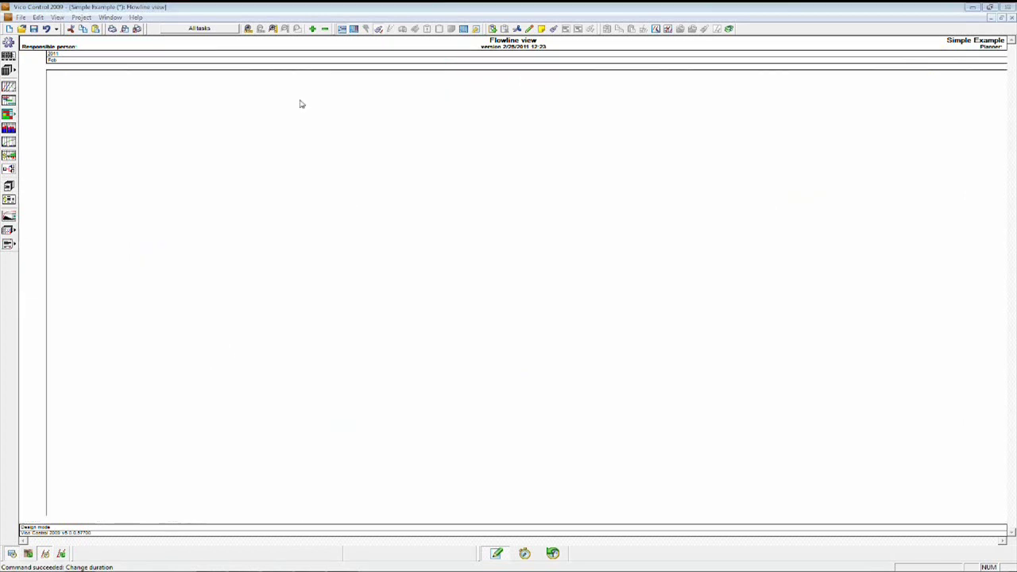
{"action": "left_click", "coordinate": [594, 372]}
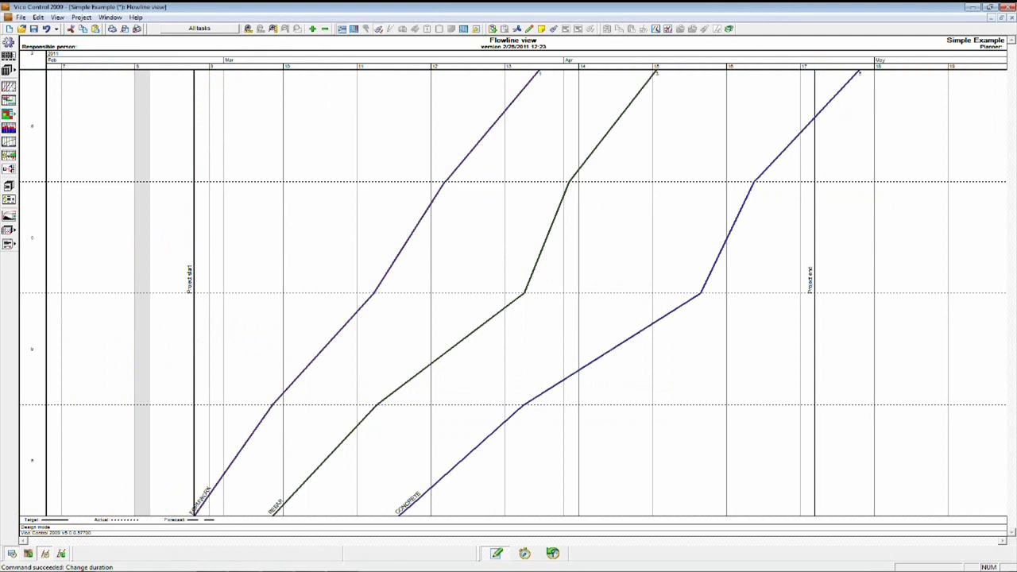
Step: Switch to Vico Office's 08 - 4D Manager module and open Define 4D Simulation
{"action": "left_click", "coordinate": [239, 561]}
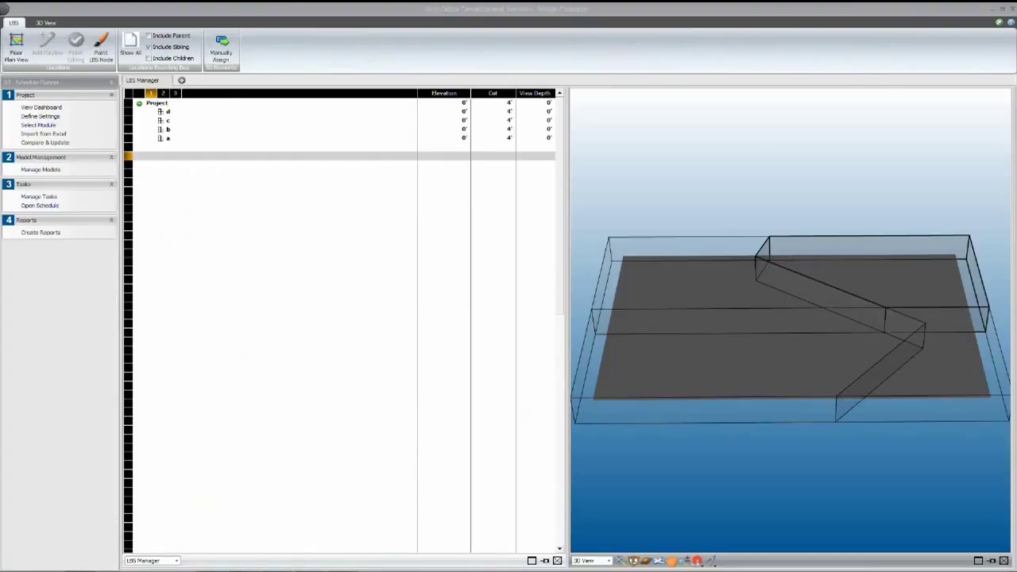
{"action": "left_click", "coordinate": [33, 82]}
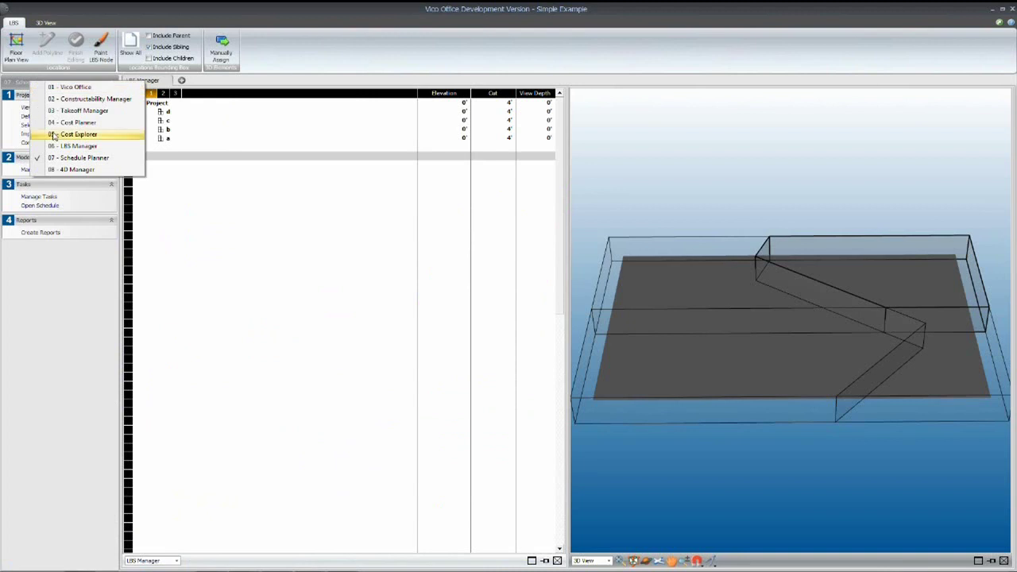
{"action": "left_click", "coordinate": [56, 169]}
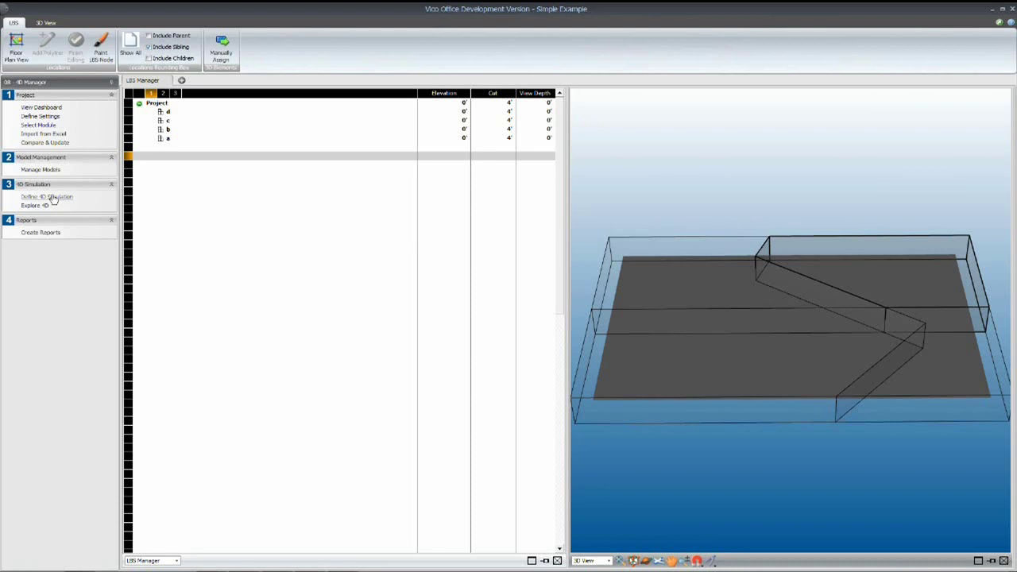
{"action": "left_click", "coordinate": [52, 197]}
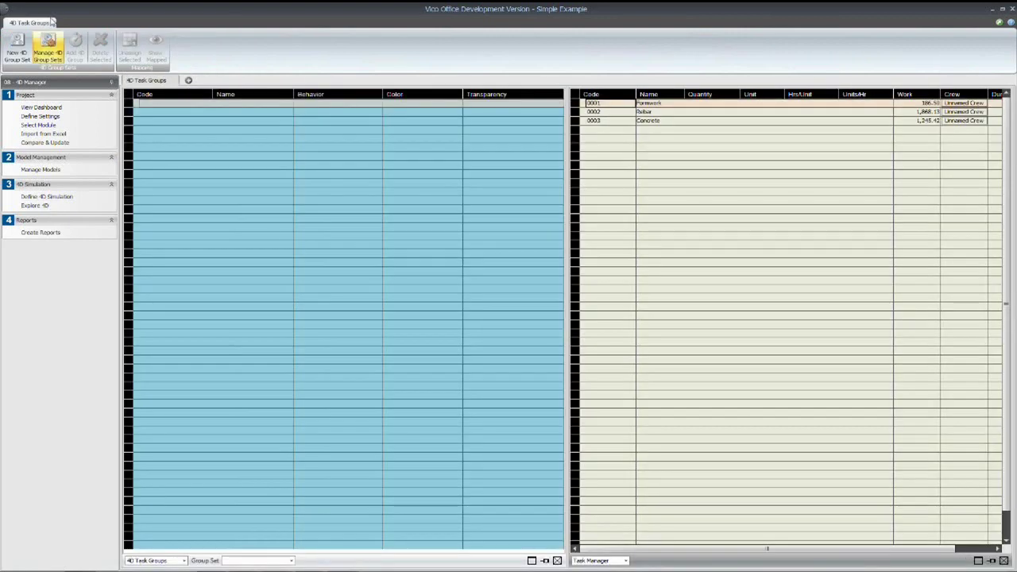
Step: Create a 4D group set named 'demo' containing three new task groups
{"action": "left_click", "coordinate": [15, 46]}
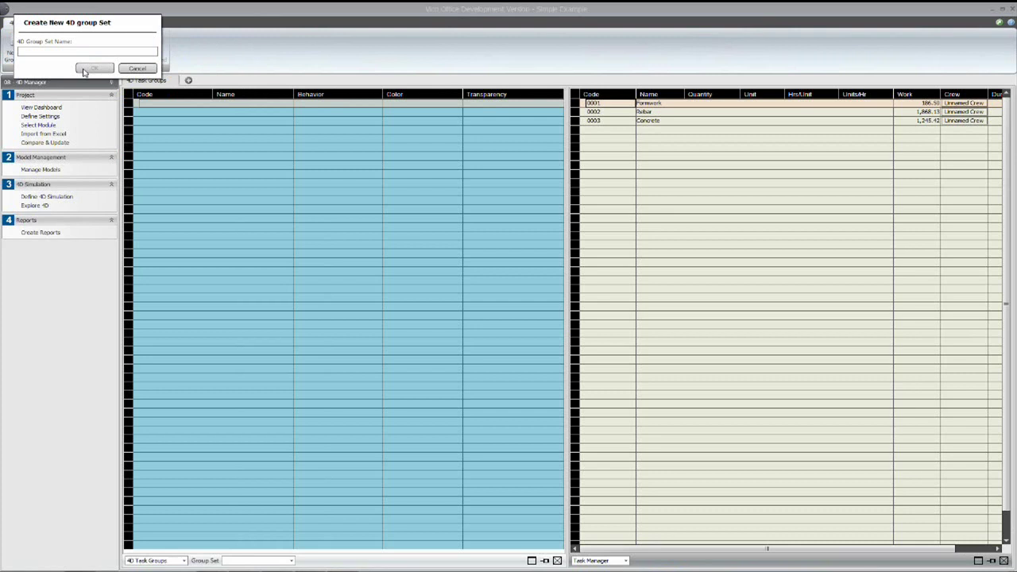
{"action": "type", "text": "demo"}
{"action": "left_click", "coordinate": [95, 69]}
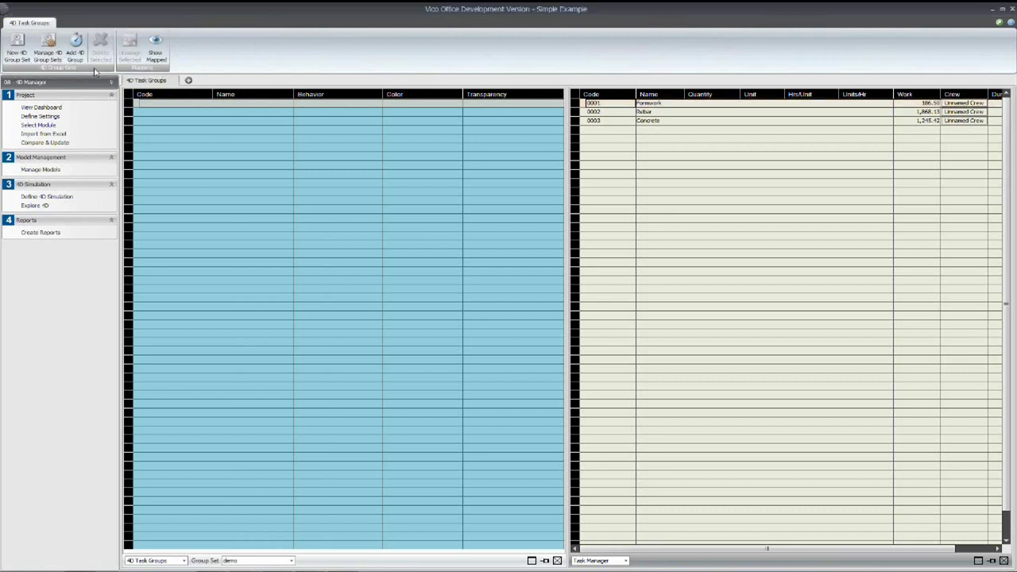
{"action": "left_click", "coordinate": [73, 51]}
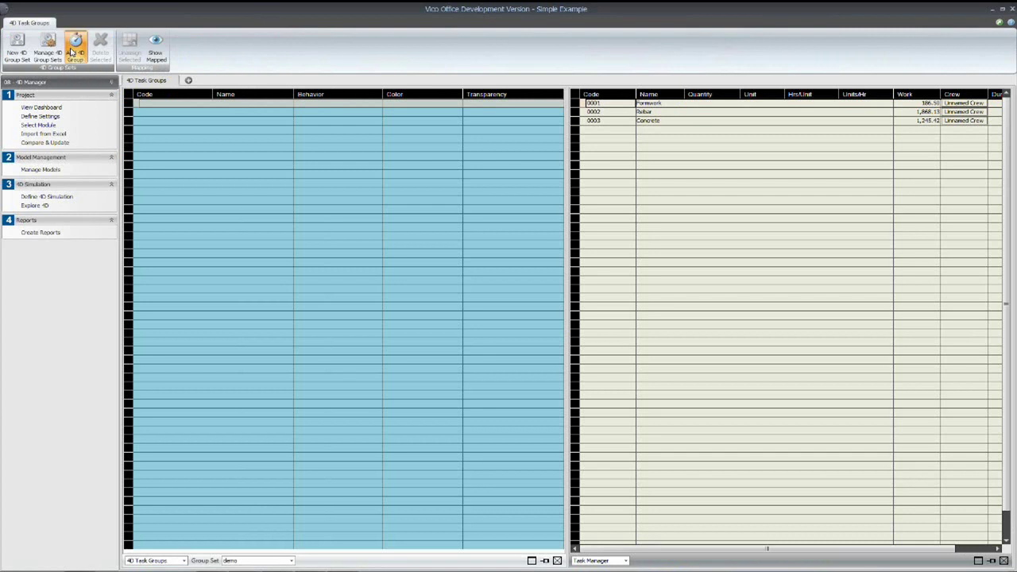
{"action": "left_click", "coordinate": [72, 51]}
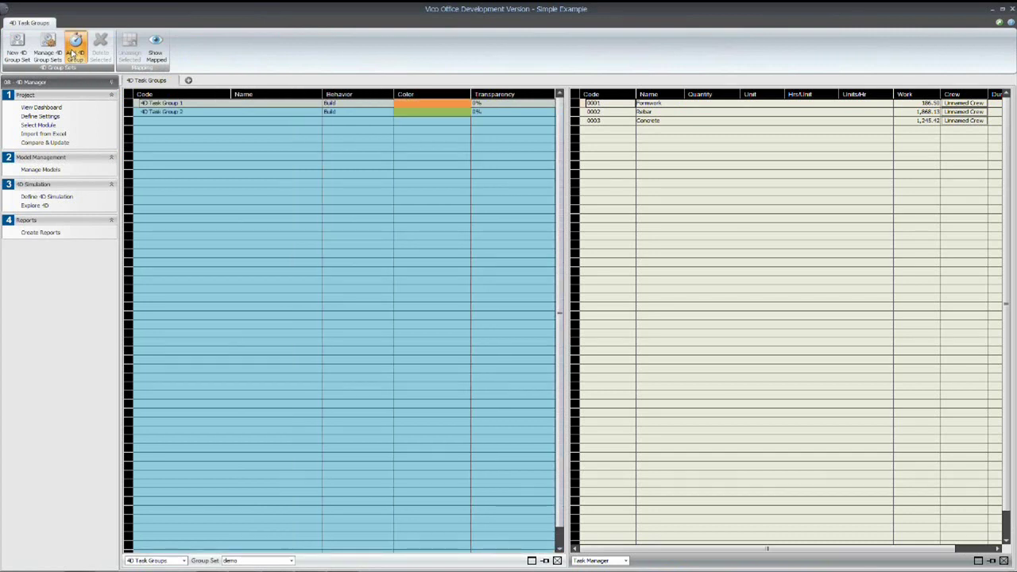
{"action": "left_click", "coordinate": [72, 52]}
Step: Rename the three group codes to formwork, rebar and concrete
{"action": "left_click", "coordinate": [163, 103]}
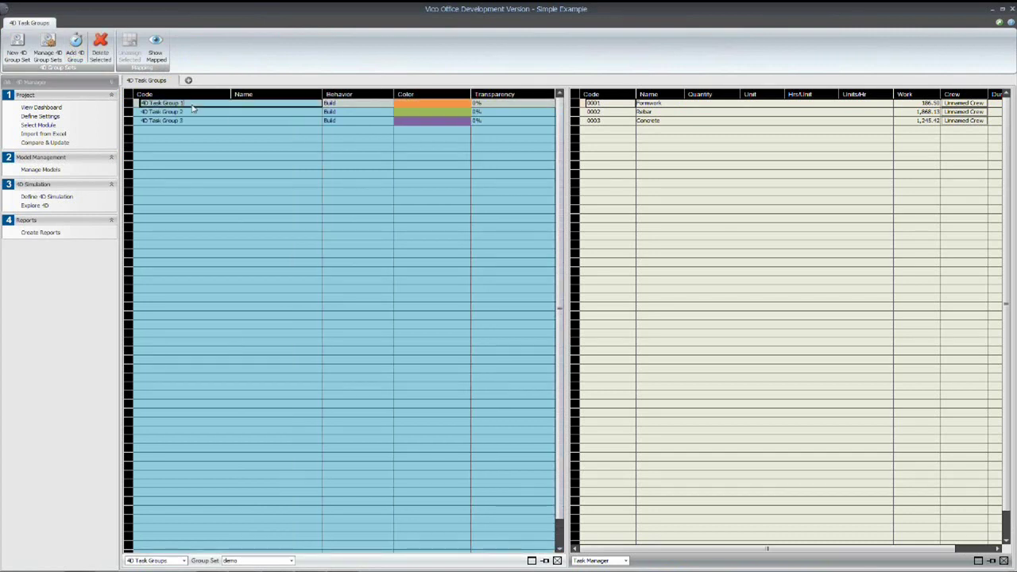
{"action": "type", "text": "Bel"}
{"action": "key", "text": "Return"}
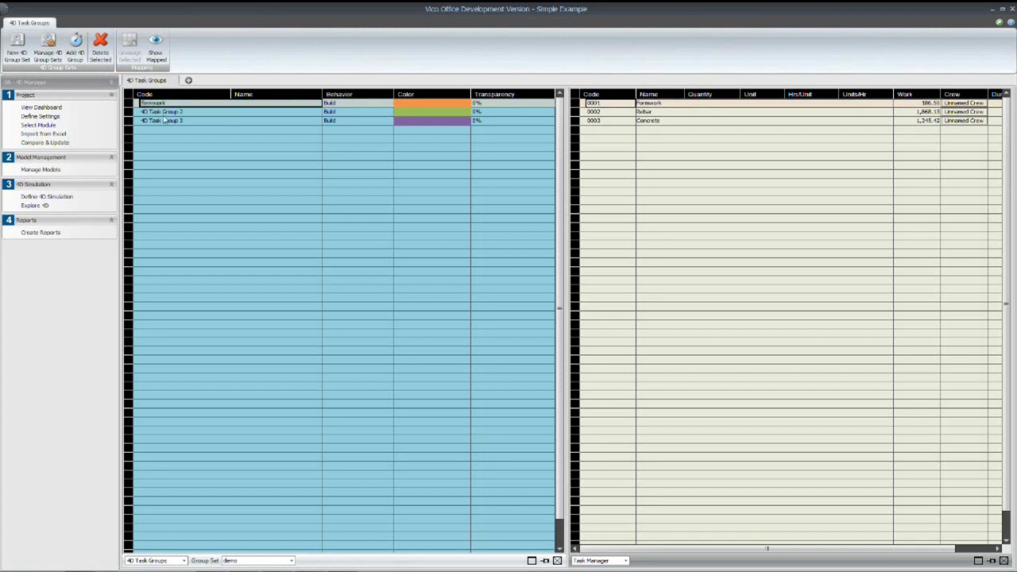
{"action": "left_click", "coordinate": [181, 112]}
{"action": "type", "text": "re"}
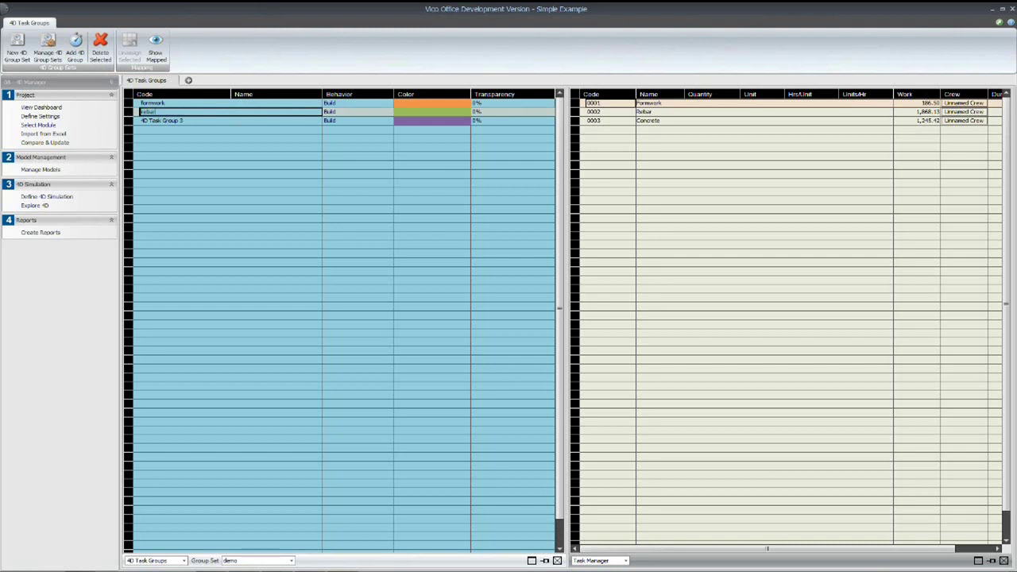
{"action": "type", "text": "bar"}
{"action": "key", "text": "Return"}
{"action": "left_click", "coordinate": [191, 121]}
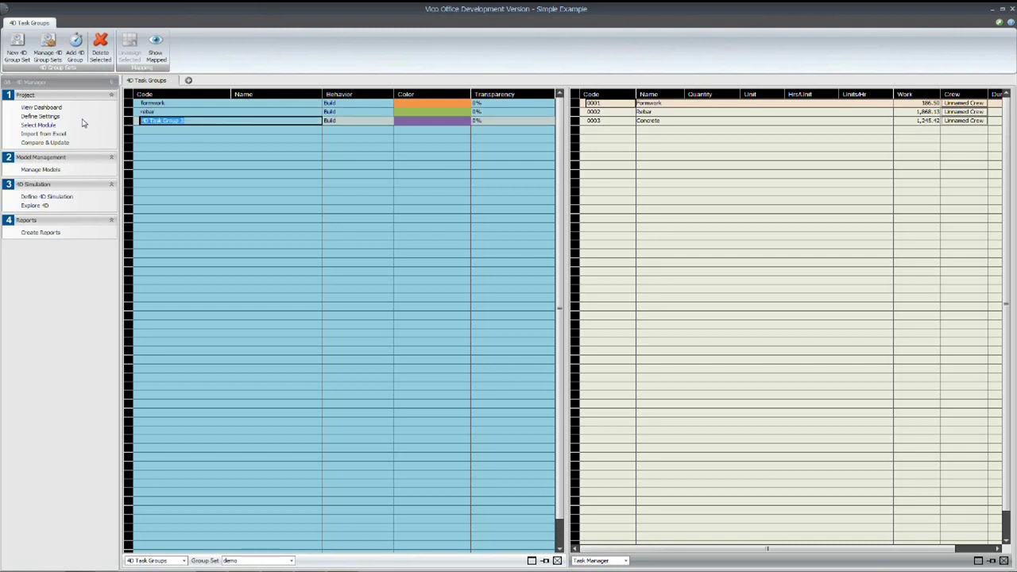
{"action": "type", "text": "concrete"}
{"action": "key", "text": "Return"}
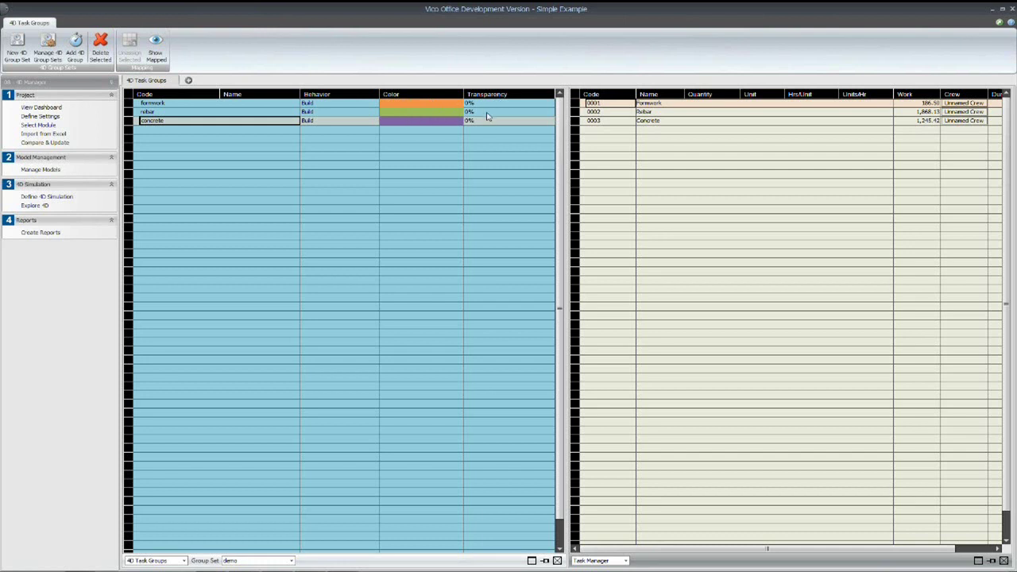
Step: Check the formwork group's Behavior choices, keeping it set to Build
{"action": "left_click", "coordinate": [320, 104]}
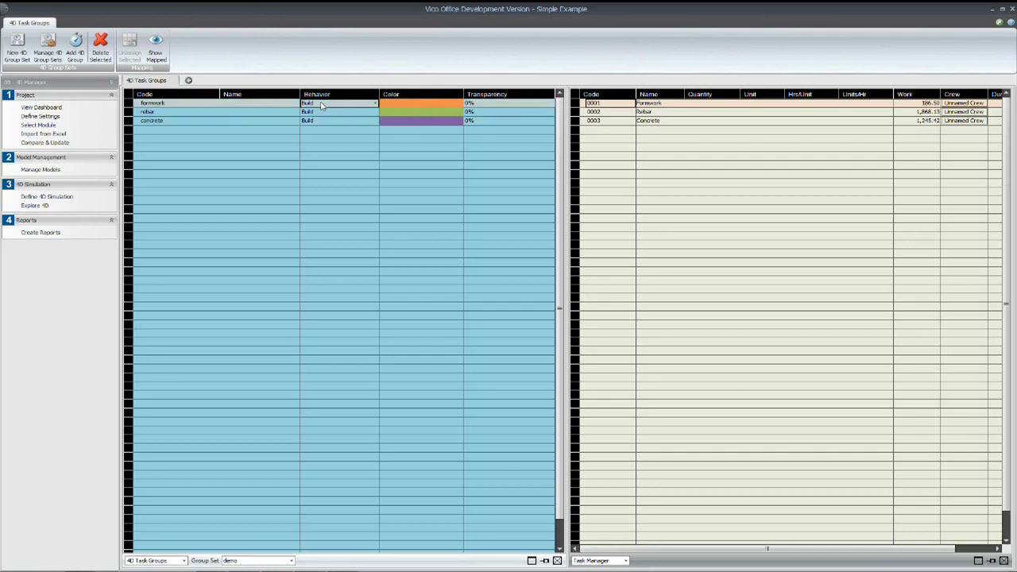
{"action": "left_click", "coordinate": [375, 104]}
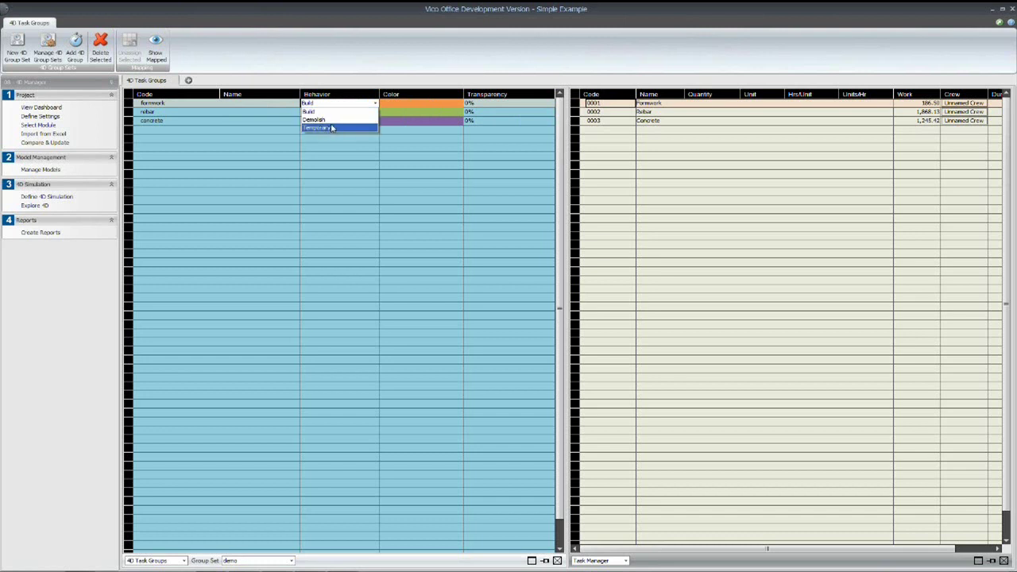
{"action": "left_click", "coordinate": [344, 54]}
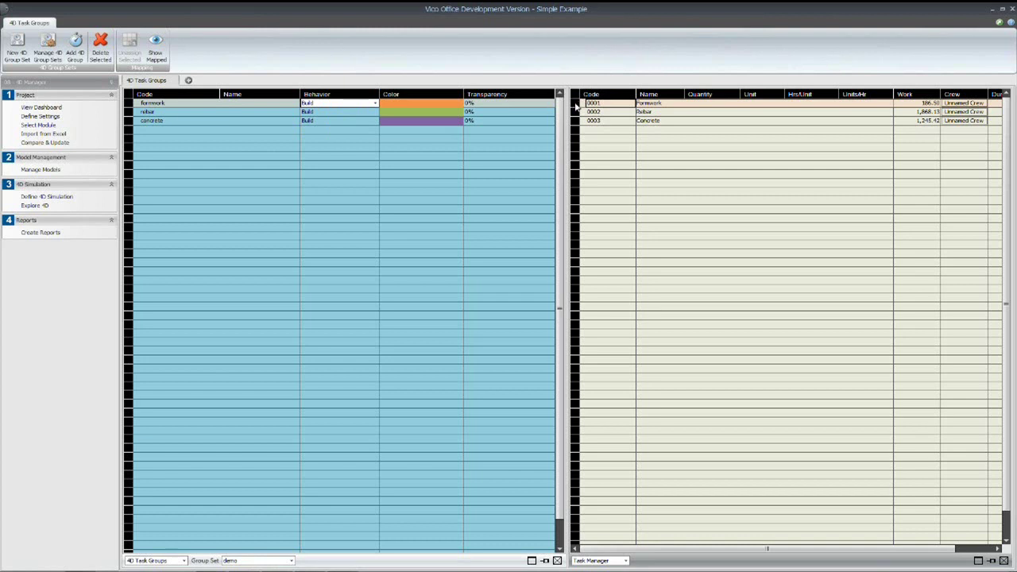
Step: Assign the Formwork, Rebar and Concrete tasks to their matching 4D groups and open Explore 4D
{"action": "left_click_drag", "start_coordinate": [576, 108], "coordinate": [174, 107]}
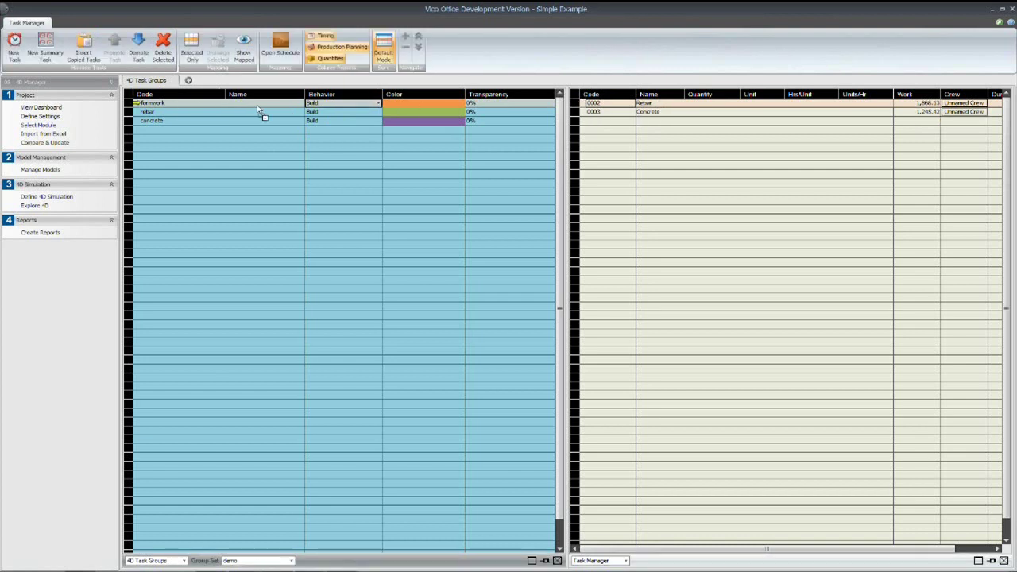
{"action": "left_click_drag", "start_coordinate": [258, 109], "coordinate": [202, 111]}
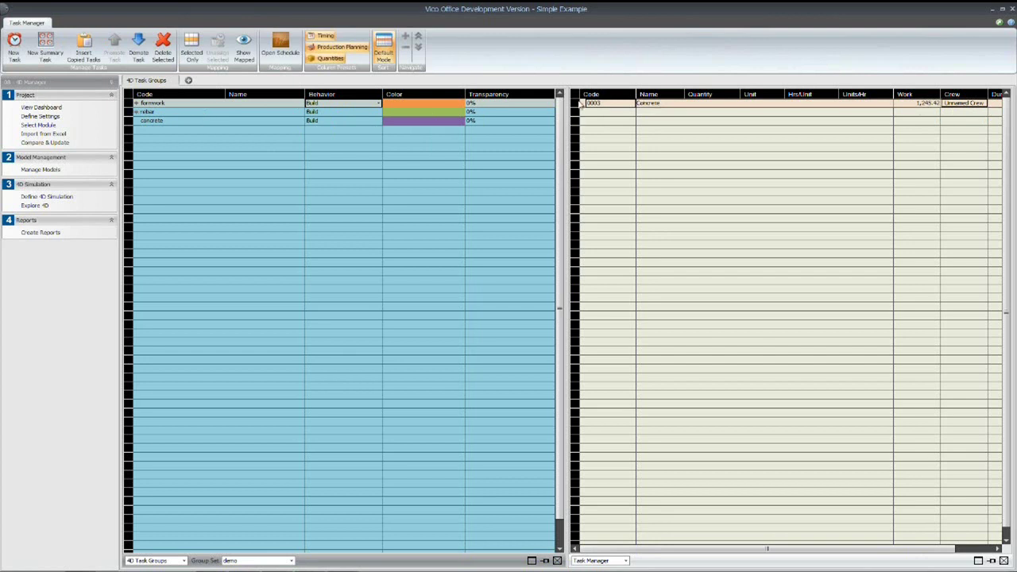
{"action": "left_click_drag", "start_coordinate": [581, 105], "coordinate": [156, 123]}
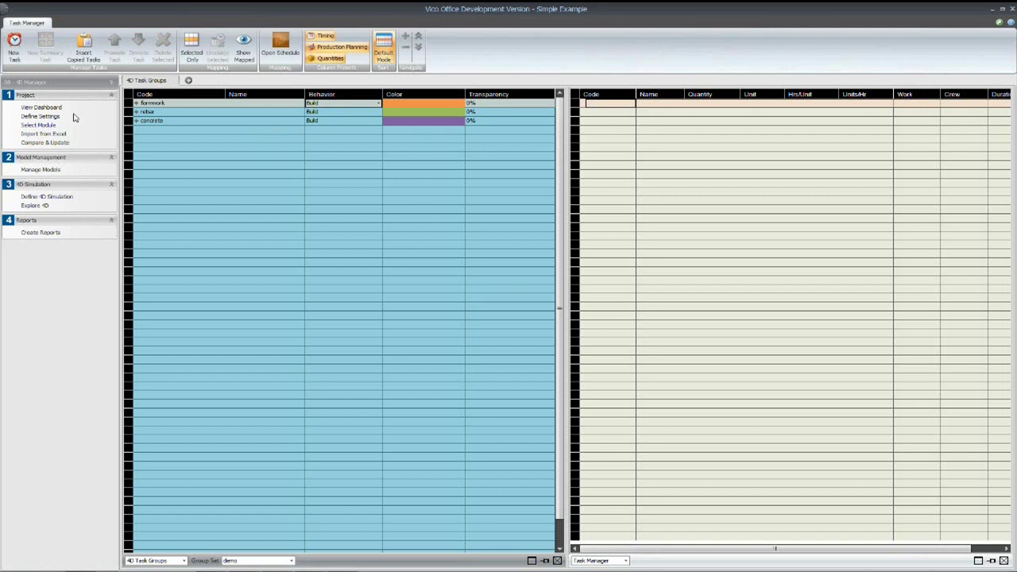
{"action": "left_click", "coordinate": [33, 205]}
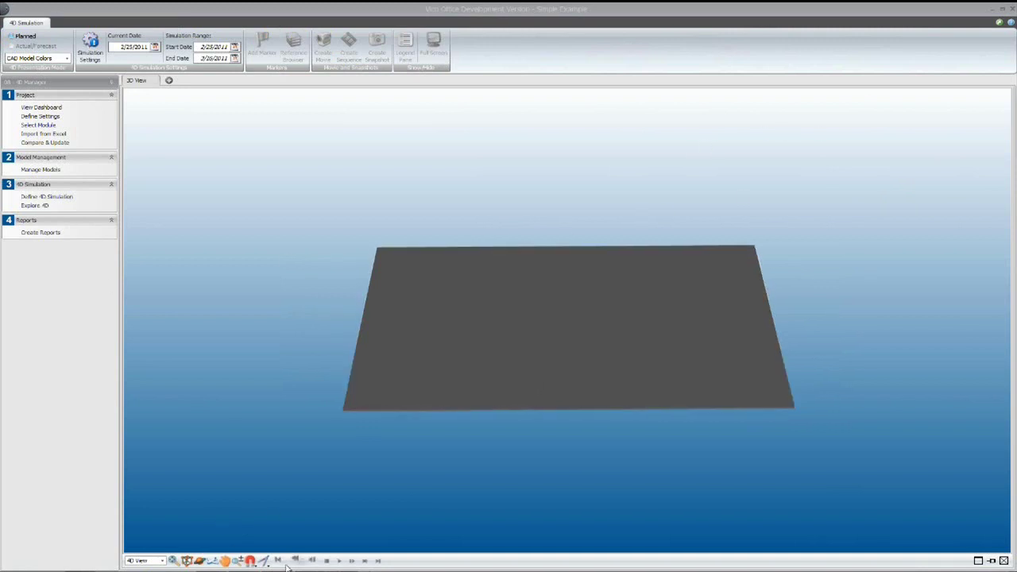
Step: Play the 4D construction simulation from the 3D view toolbar
{"action": "left_click", "coordinate": [332, 561]}
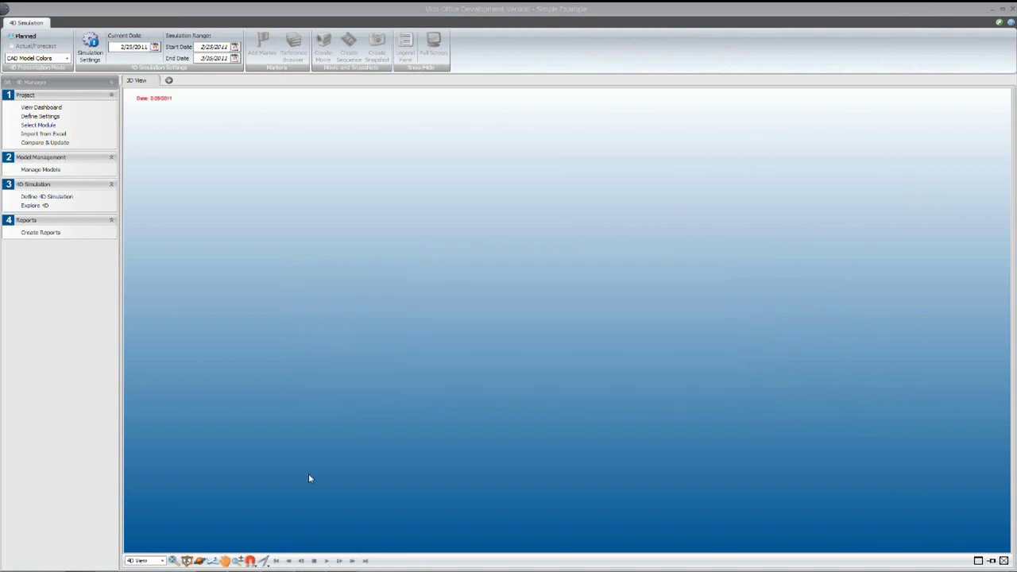